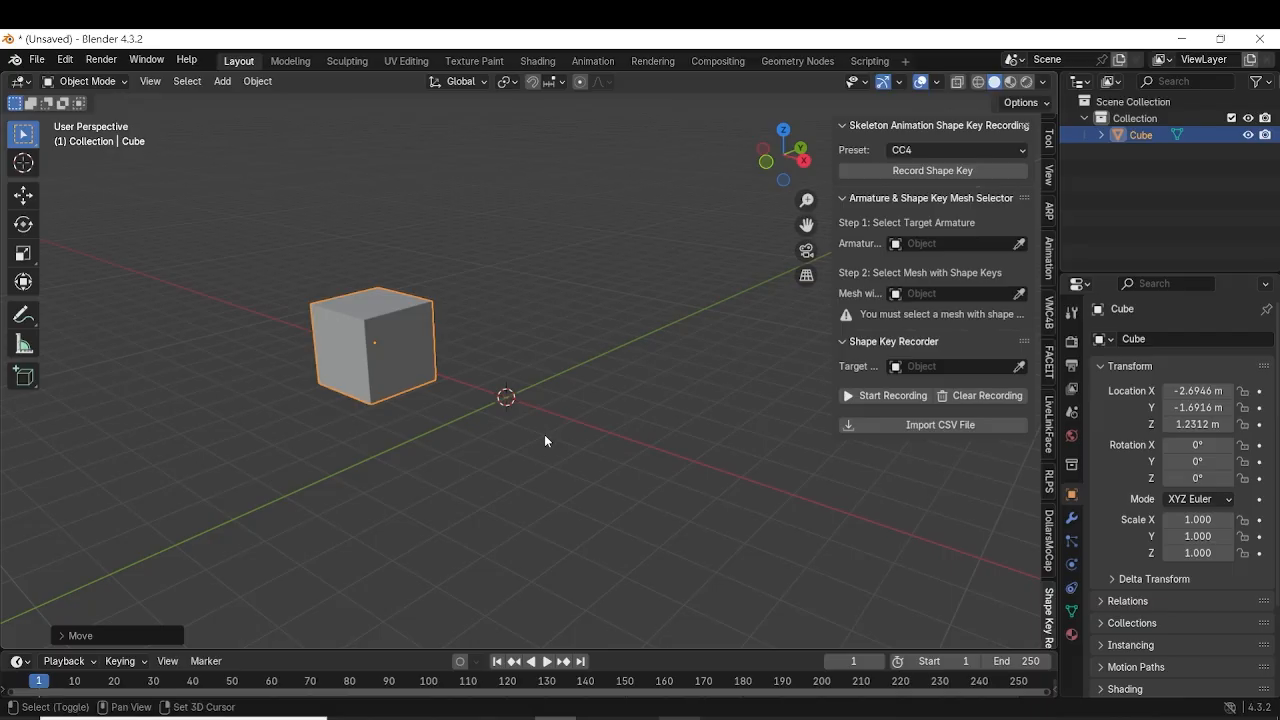
Add a single-bone armature to the scene and choose Armature as the target armature object
{"action": "key", "text": "shift+a"}
{"action": "mouse_move", "coordinate": [529, 516]}
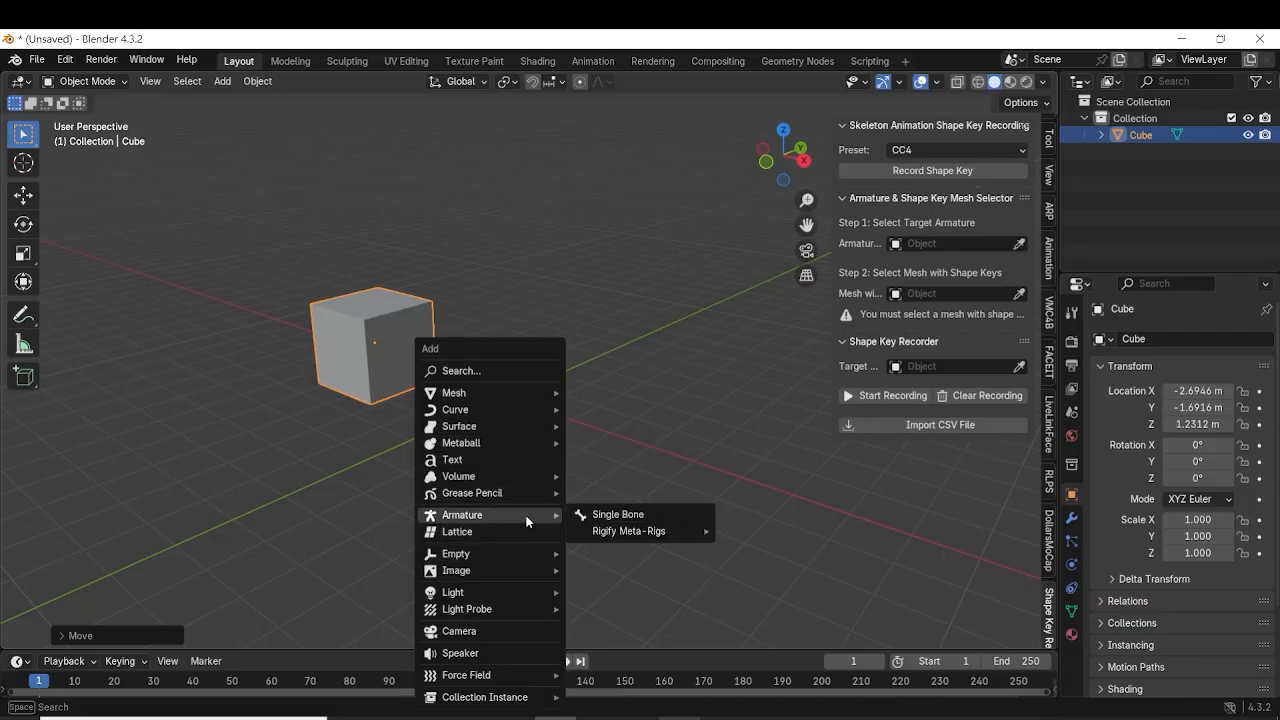
{"action": "left_click", "coordinate": [595, 511]}
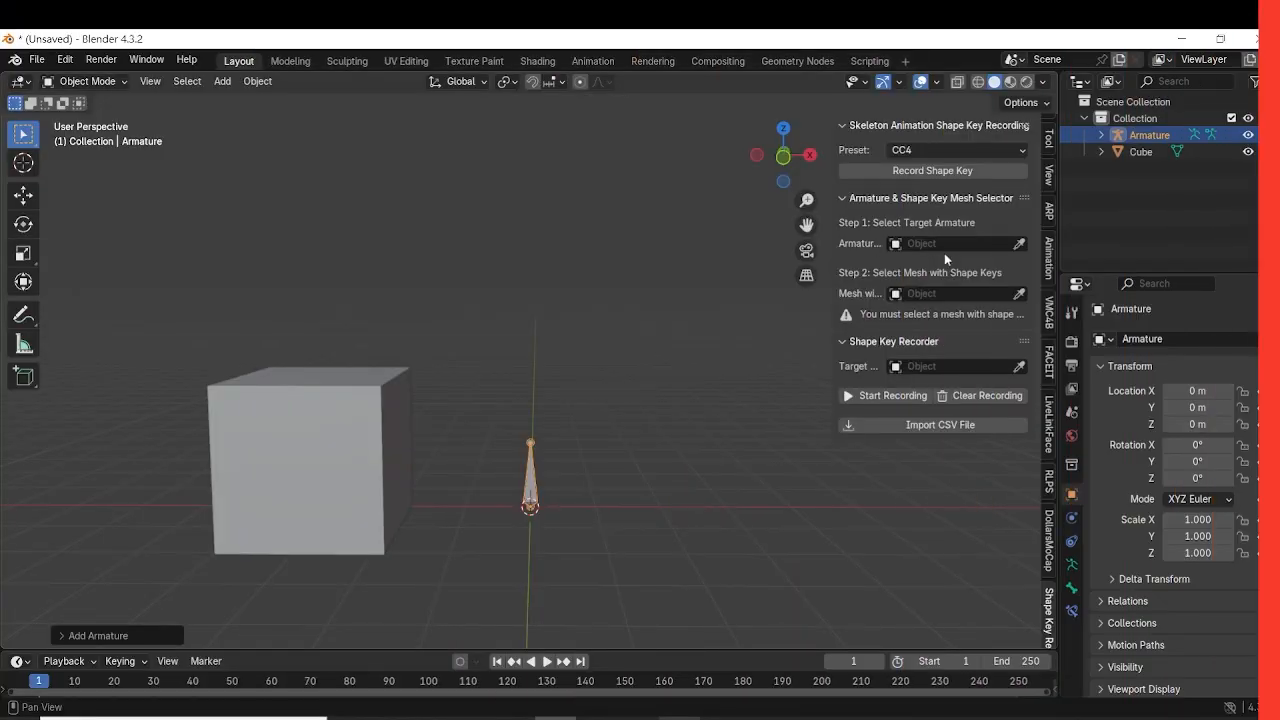
{"action": "left_click", "coordinate": [952, 244]}
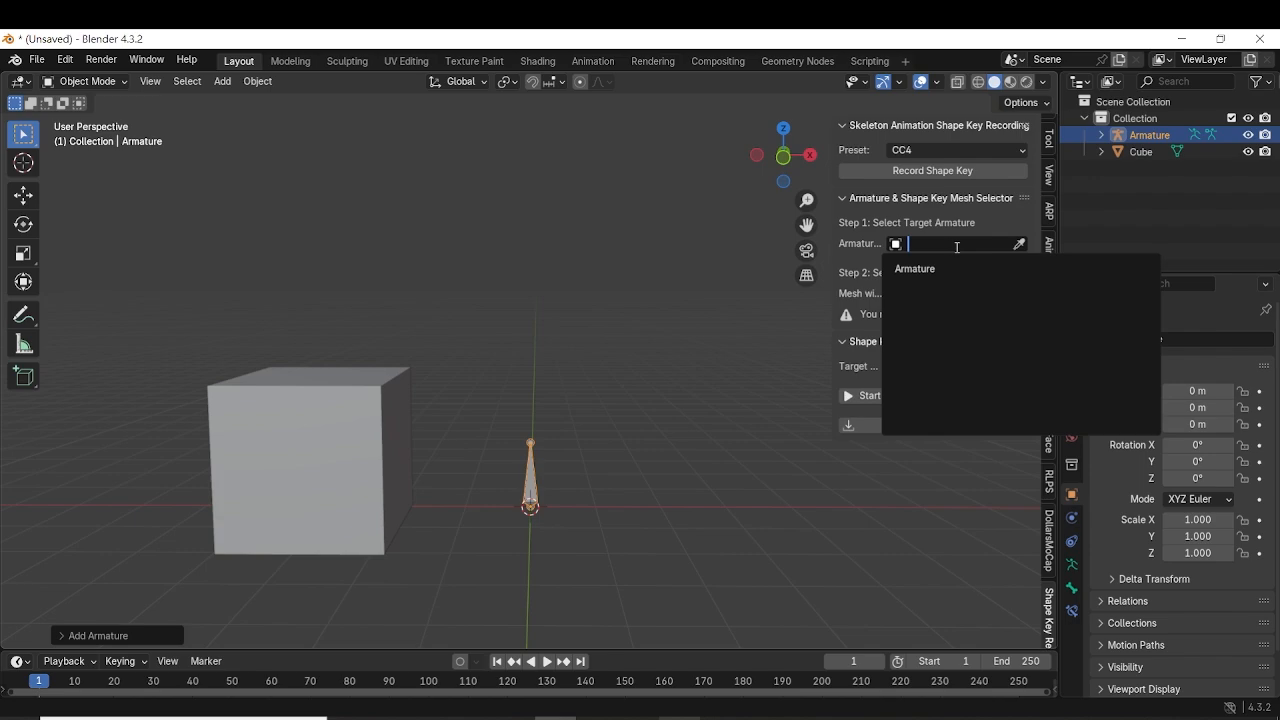
{"action": "left_click", "coordinate": [990, 266]}
{"action": "left_click", "coordinate": [960, 293]}
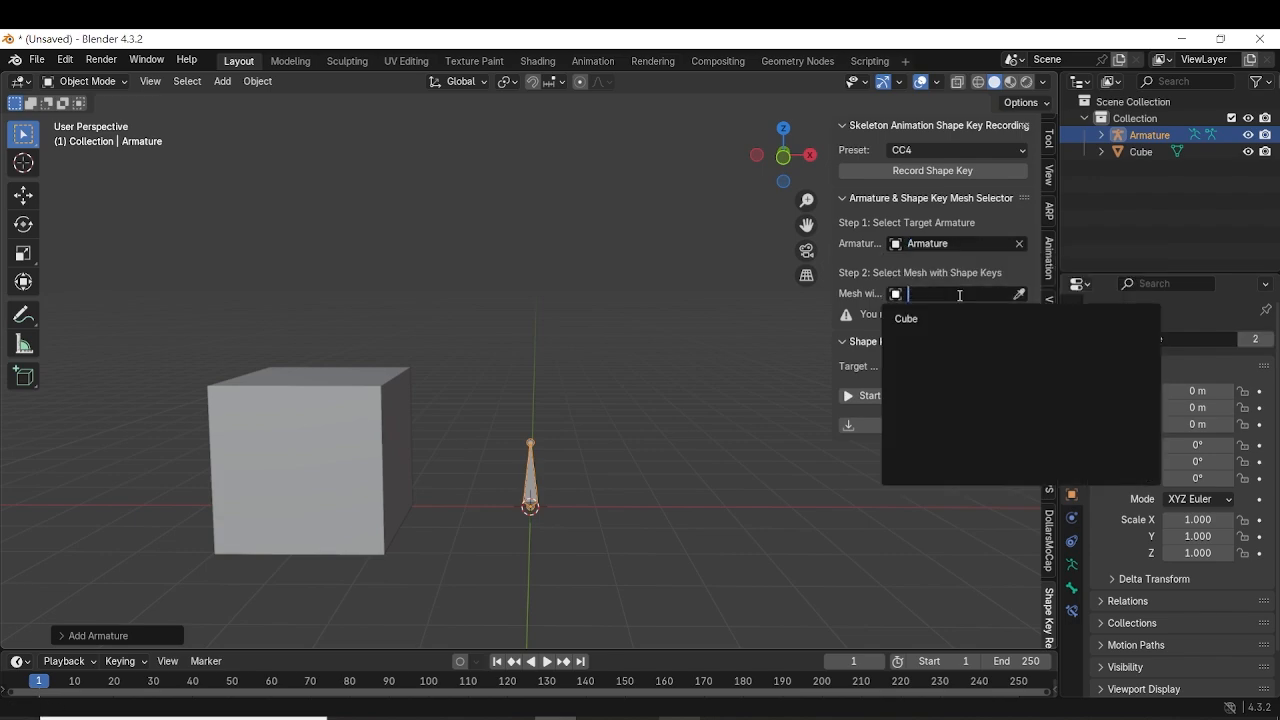
{"action": "left_click", "coordinate": [951, 322]}
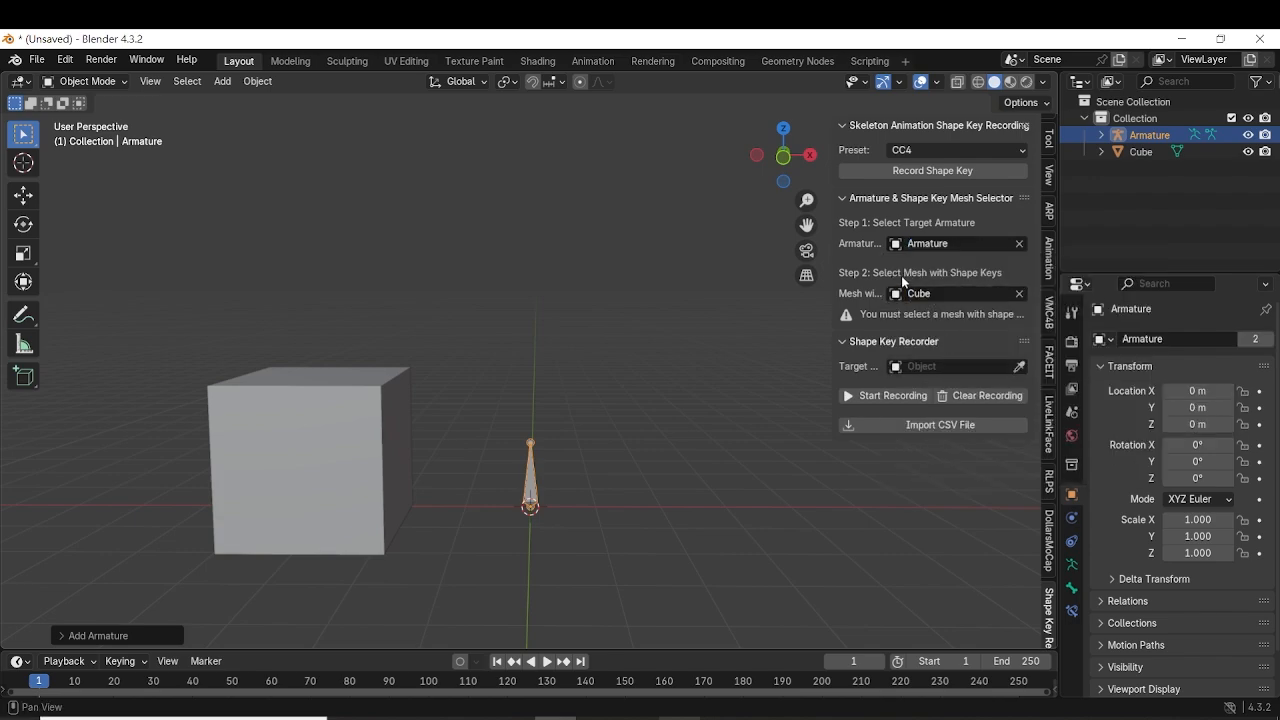
{"action": "left_click", "coordinate": [1019, 293]}
Add a basis and two further shape keys to the cube
{"action": "left_click", "coordinate": [350, 448]}
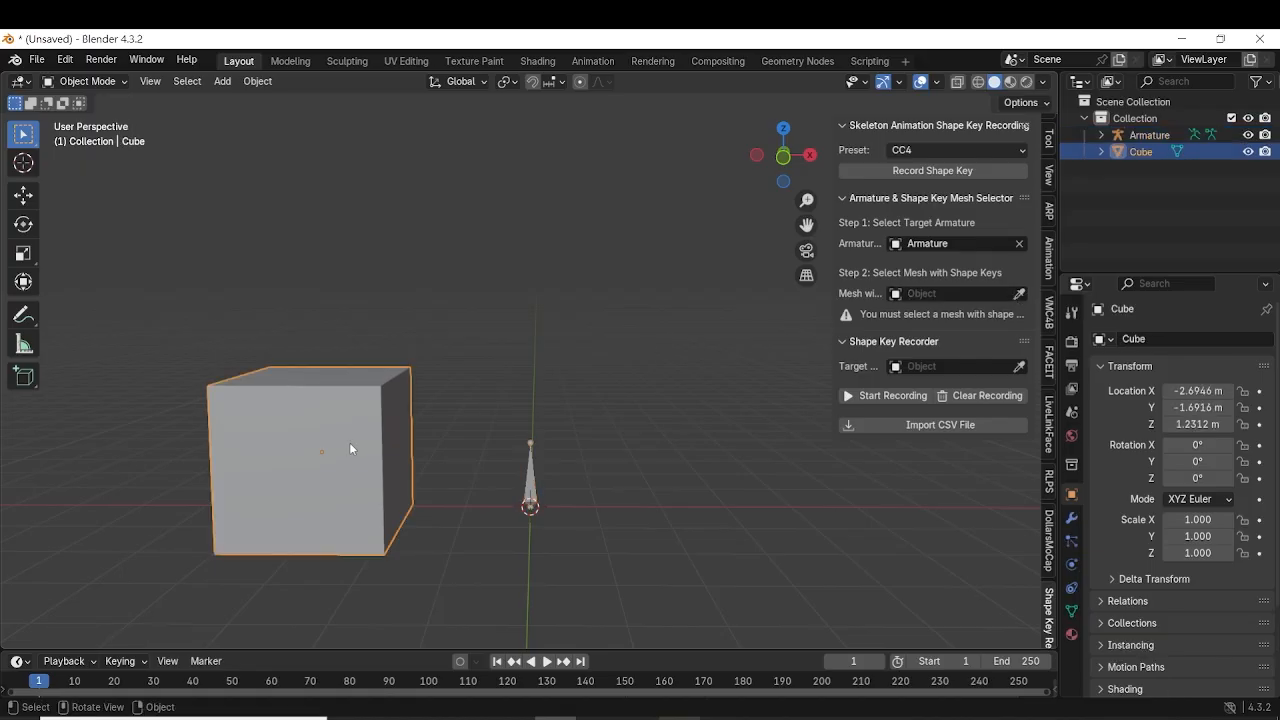
{"action": "left_click", "coordinate": [1072, 612]}
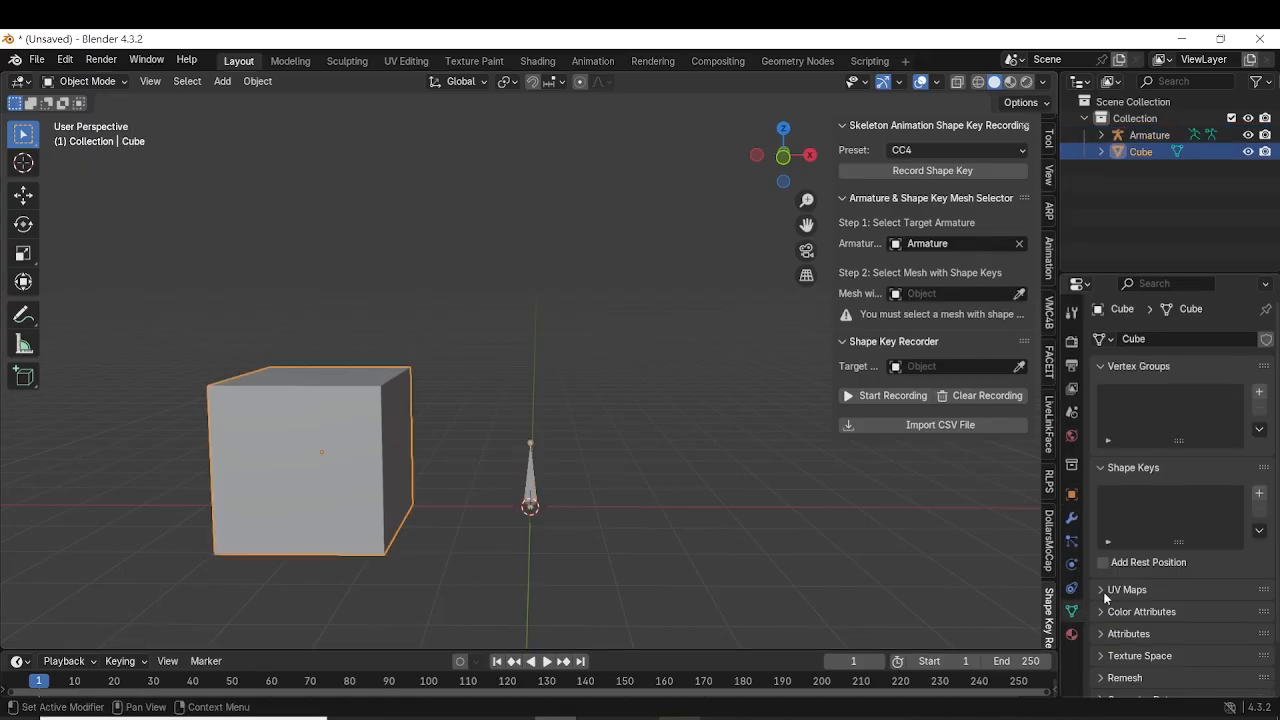
{"action": "left_click", "coordinate": [1257, 493]}
{"action": "left_click", "coordinate": [1258, 493]}
{"action": "left_click", "coordinate": [1258, 493]}
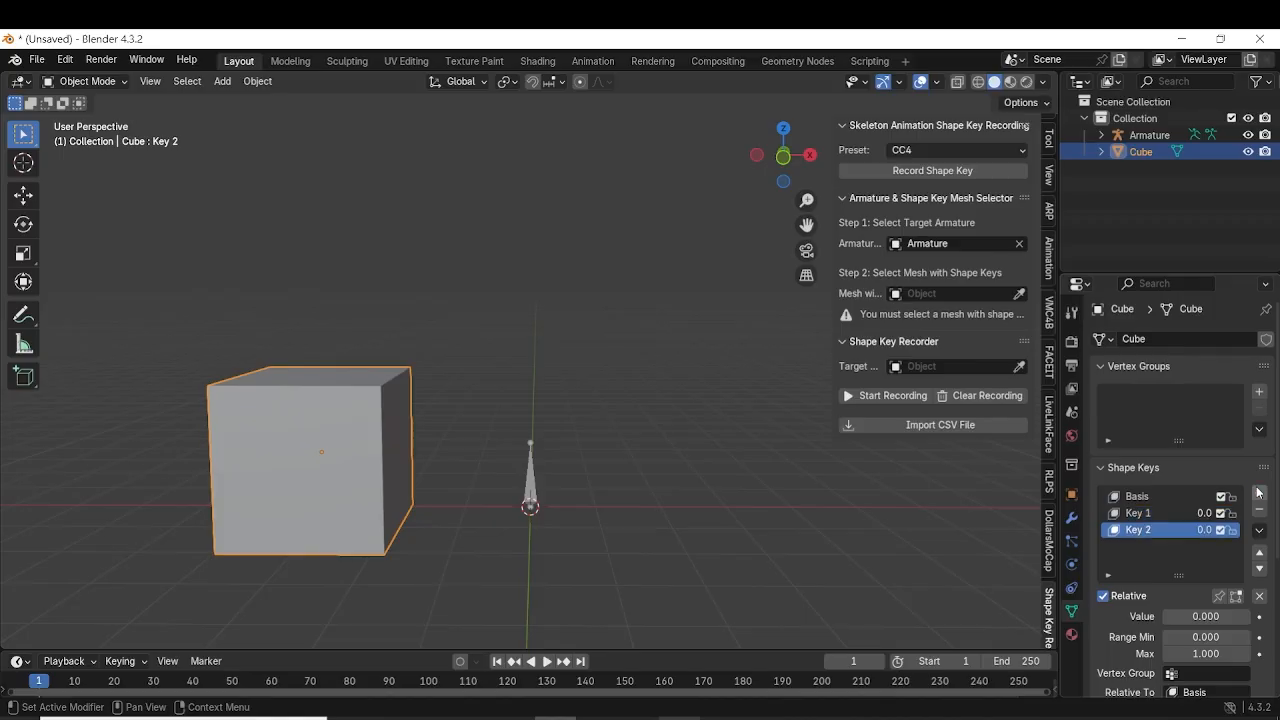
Choose Cube as the mesh with shape keys and widen the mapping settings area
{"action": "left_click", "coordinate": [938, 294]}
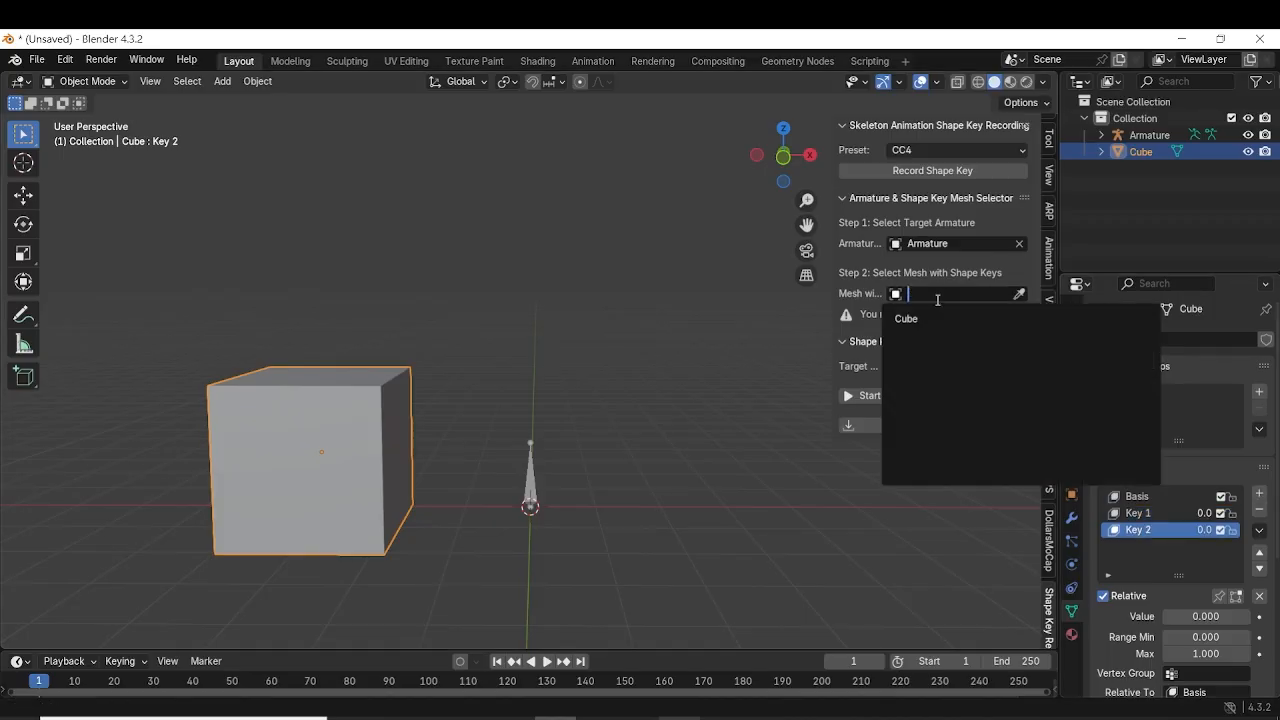
{"action": "left_click", "coordinate": [976, 320]}
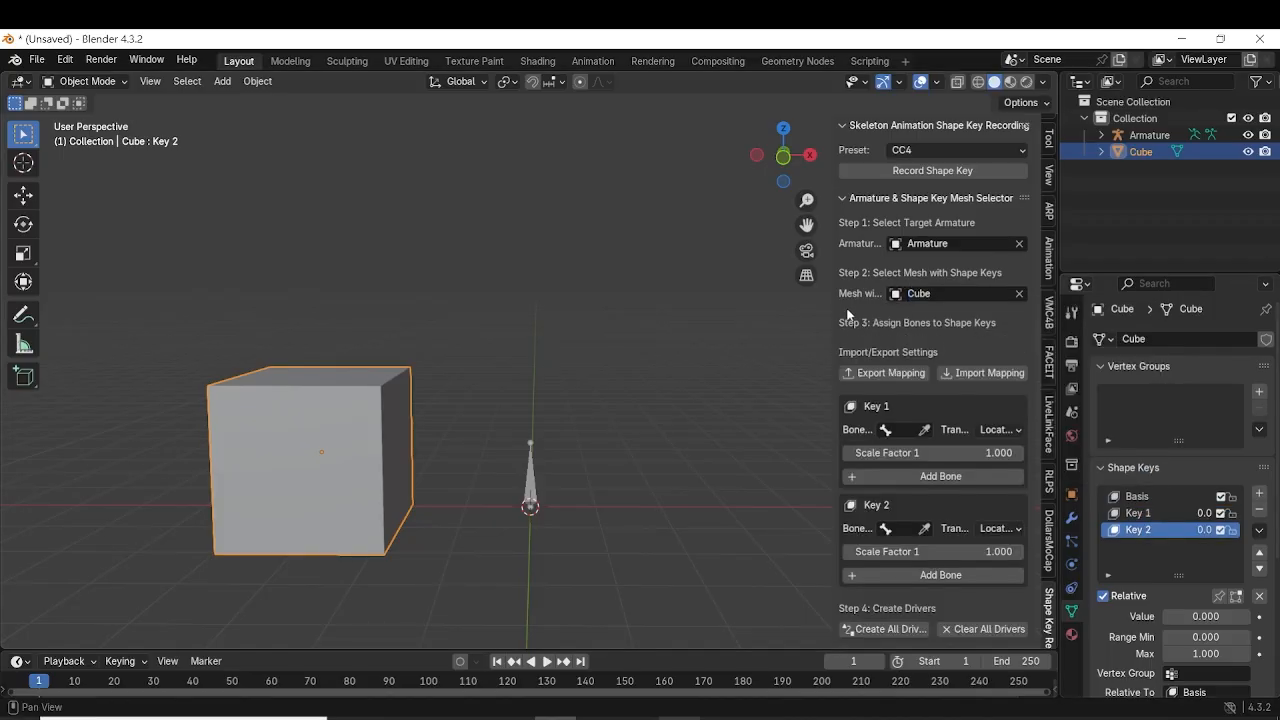
{"action": "left_click_drag", "start_coordinate": [832, 306], "coordinate": [775, 306]}
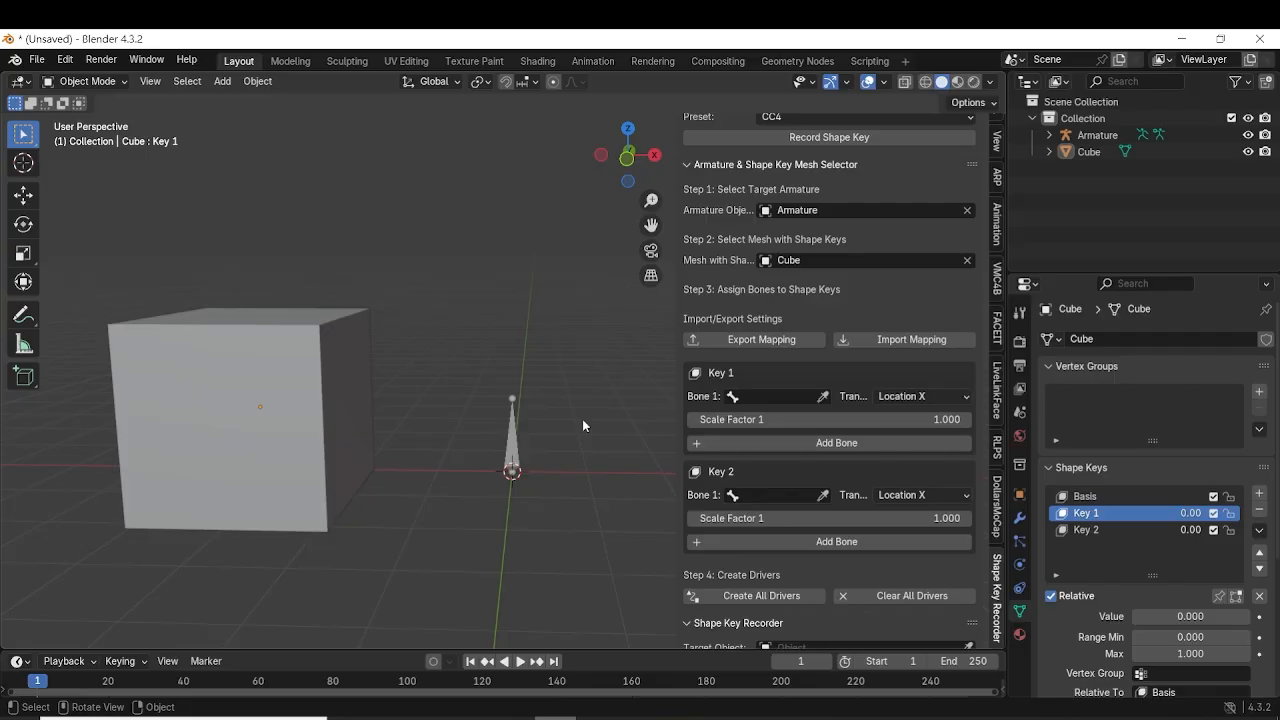
Map shape key Key 1 to Bone with the Location X transform and a scale factor of 0.5
{"action": "left_click", "coordinate": [768, 400]}
{"action": "left_click", "coordinate": [770, 419]}
{"action": "left_click", "coordinate": [900, 396]}
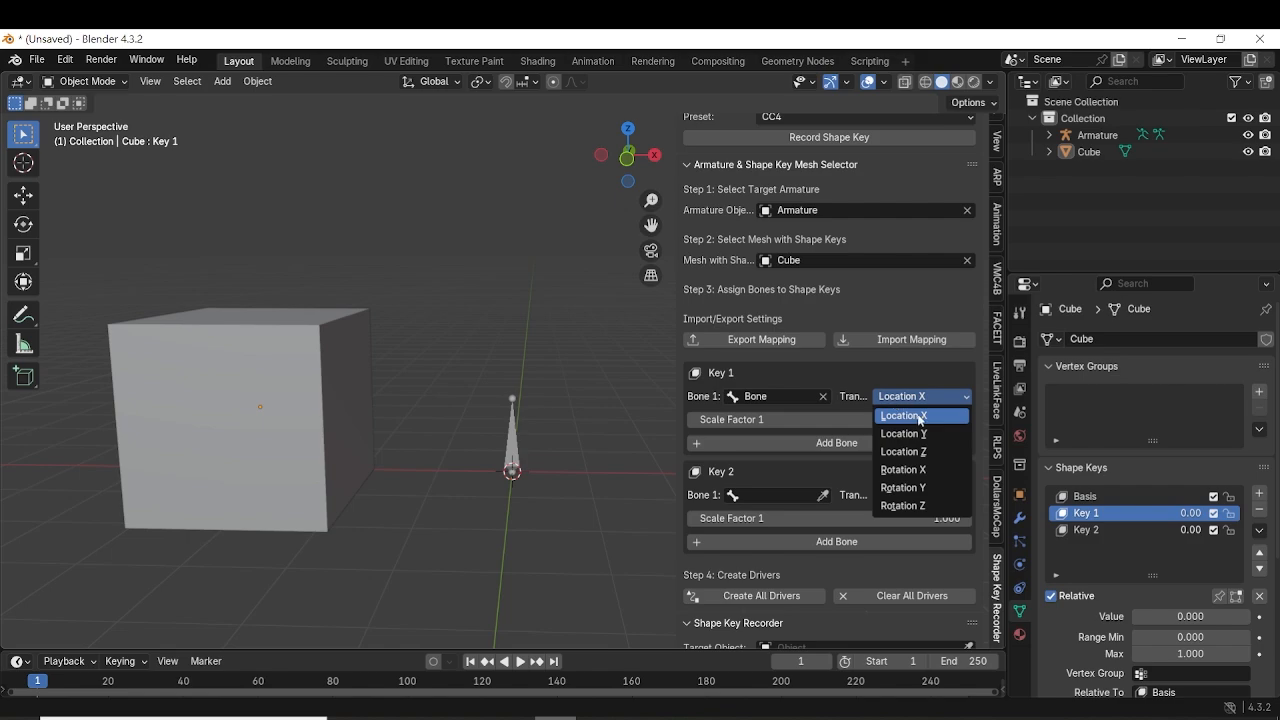
{"action": "left_click", "coordinate": [920, 416]}
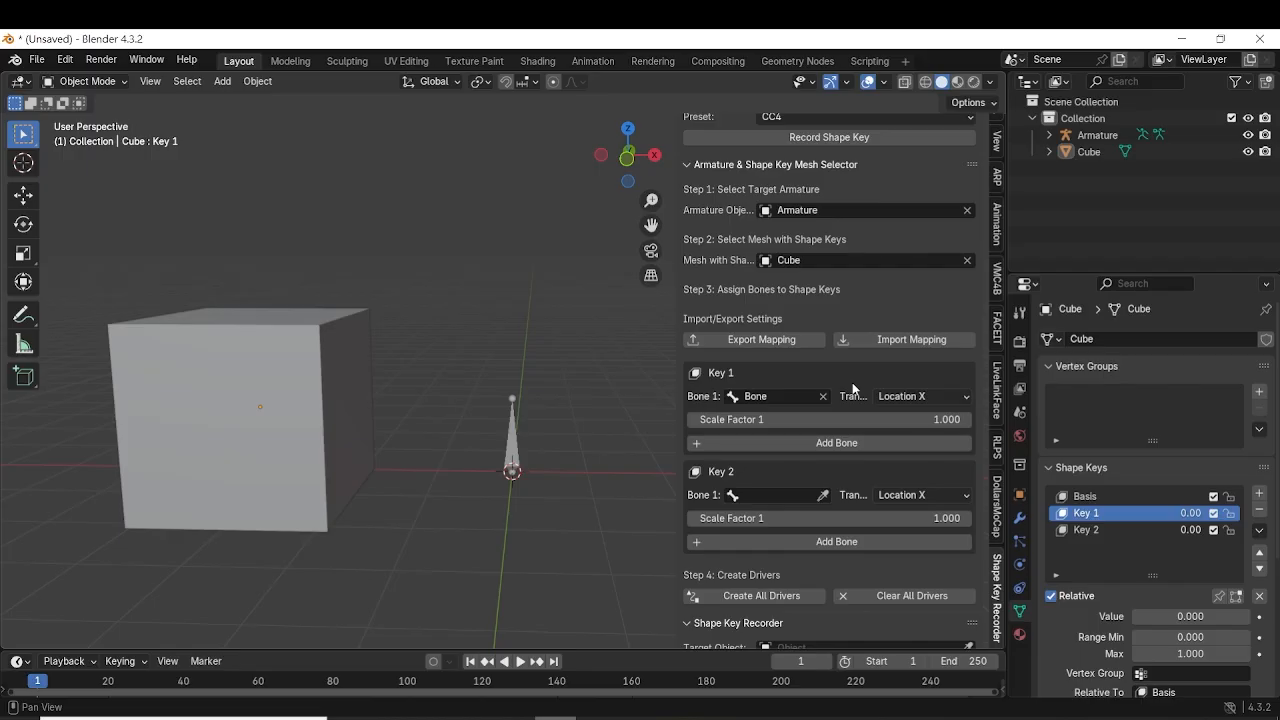
{"action": "left_click", "coordinate": [849, 420]}
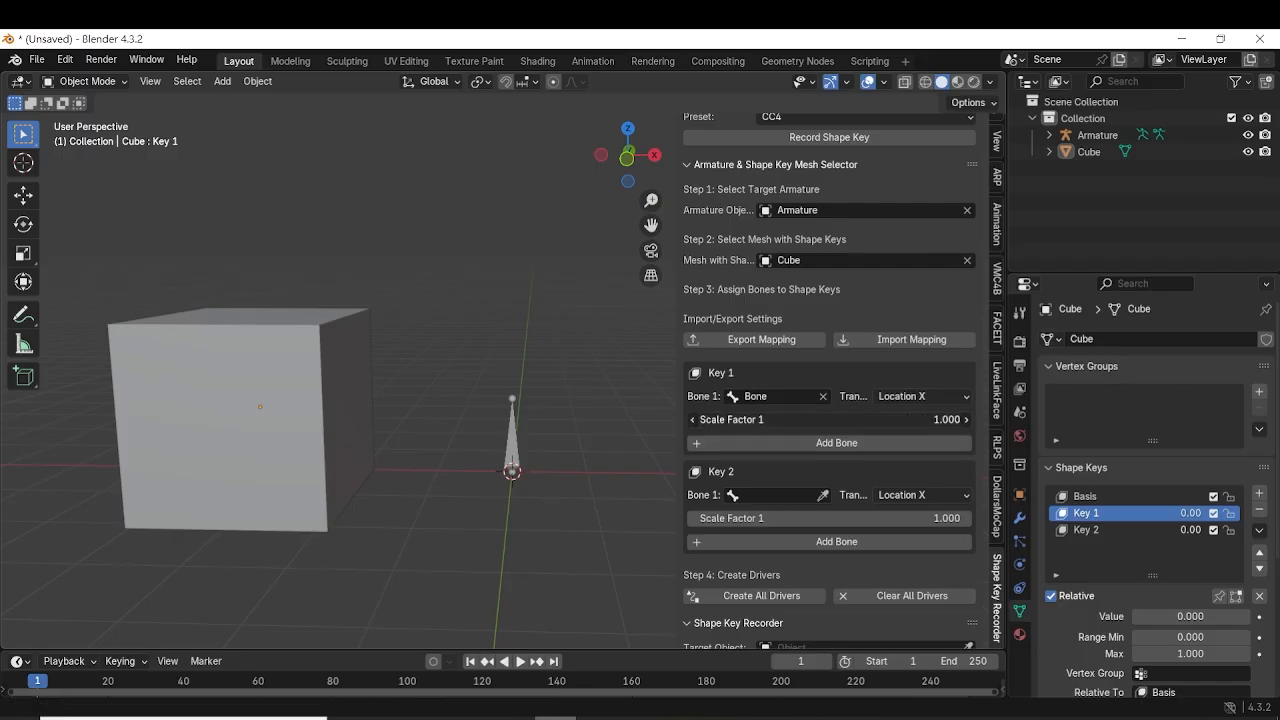
{"action": "type", "text": "0"}
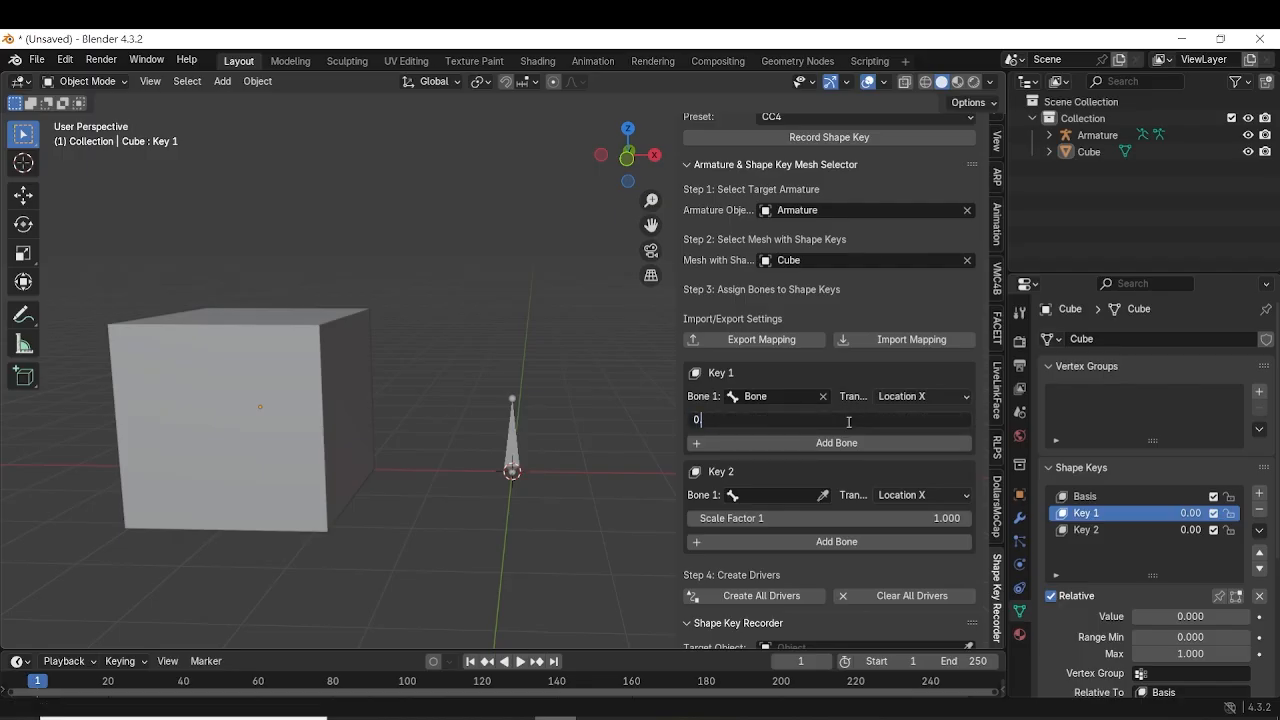
{"action": "type", "text": ".5"}
{"action": "key", "text": "Return"}
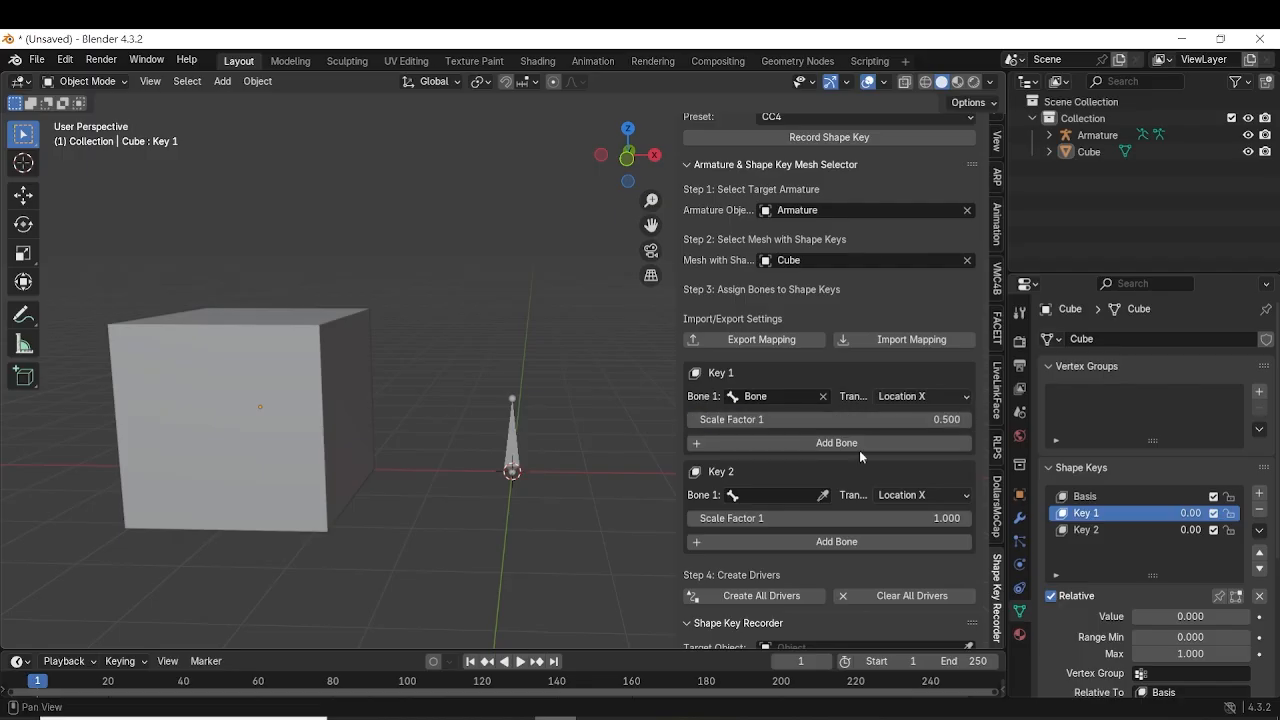
Map shape key Key 2 to Bone with the Rotation Z transform and a maximum angle of 30 degrees
{"action": "left_click", "coordinate": [767, 494]}
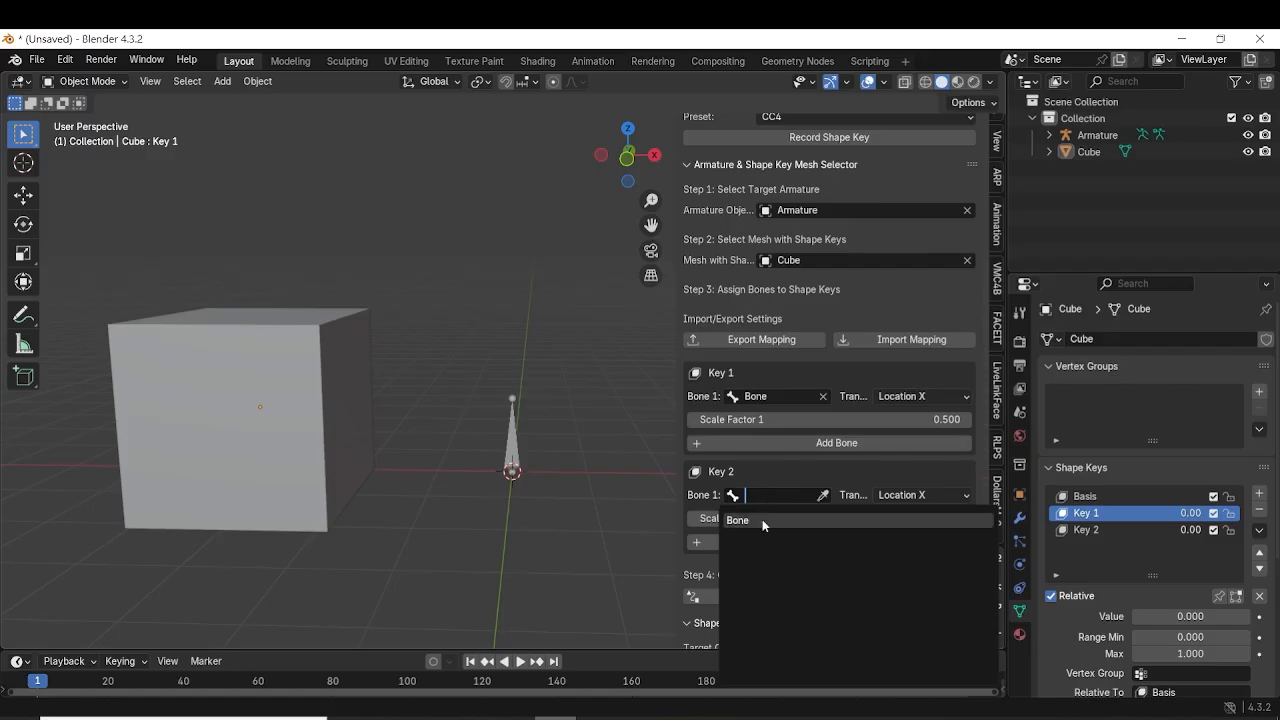
{"action": "left_click", "coordinate": [762, 519]}
{"action": "left_click", "coordinate": [892, 497]}
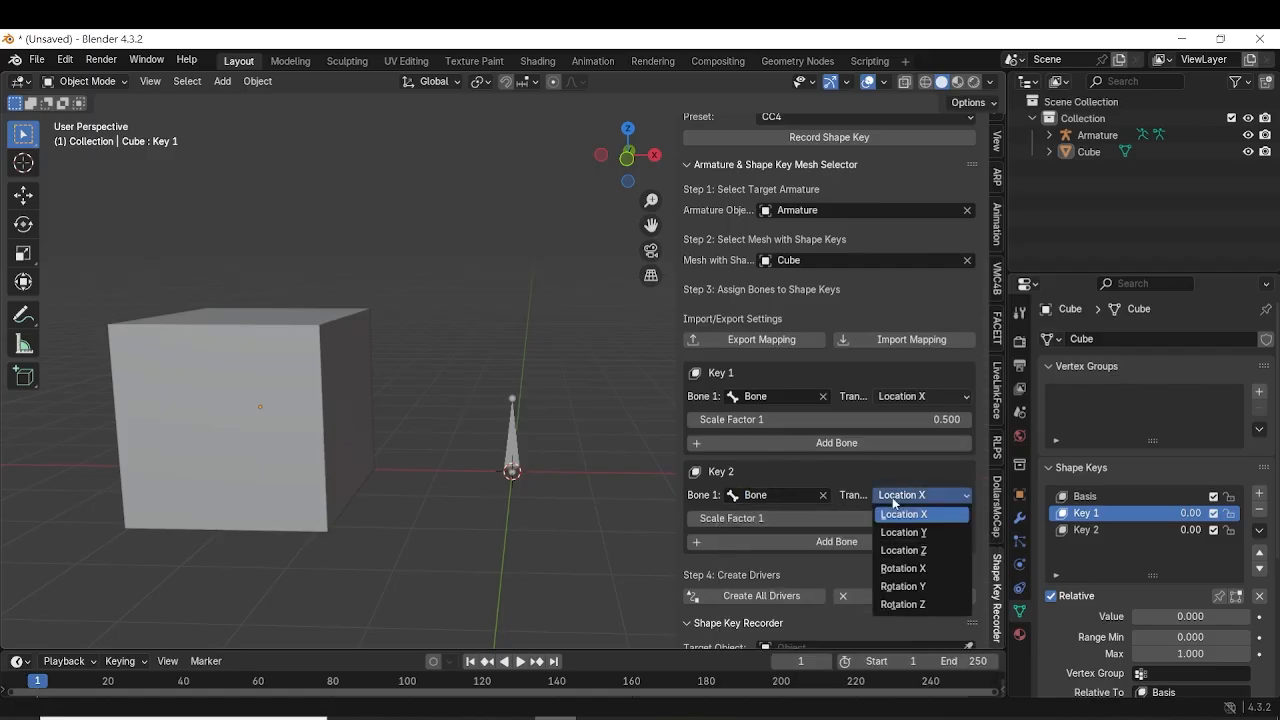
{"action": "left_click", "coordinate": [894, 604]}
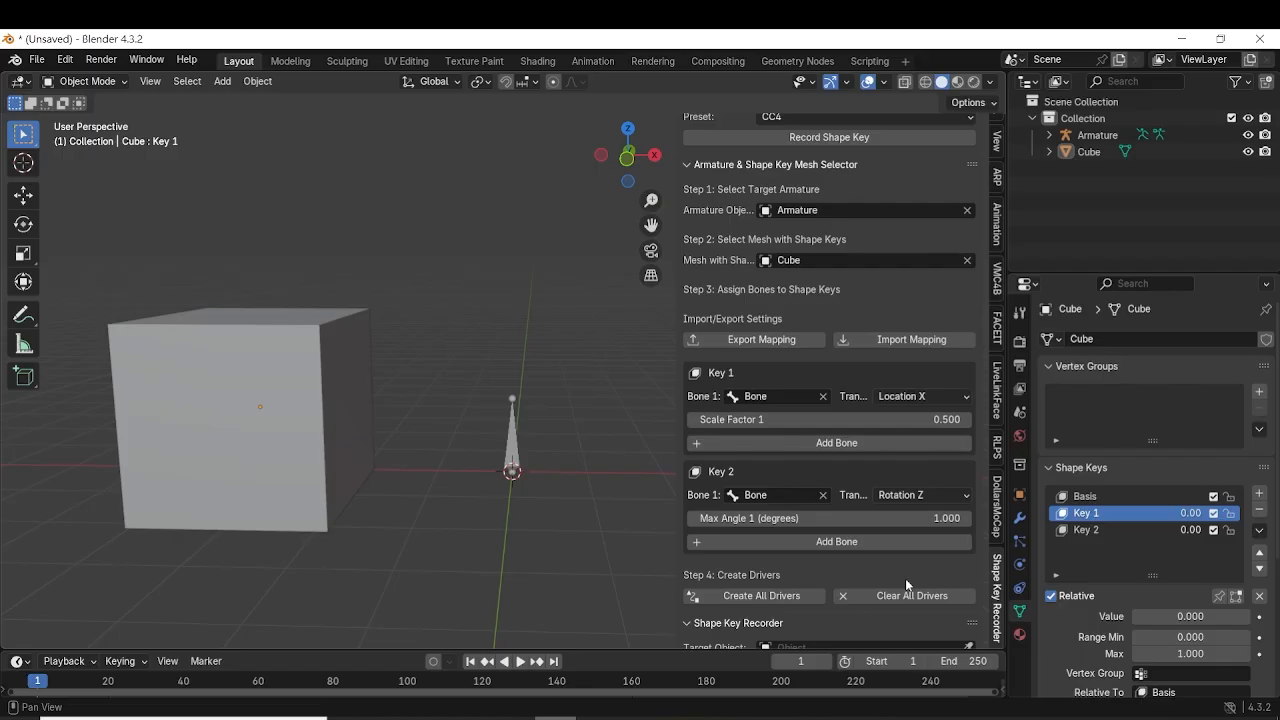
{"action": "left_click", "coordinate": [900, 520]}
{"action": "type", "text": "30"}
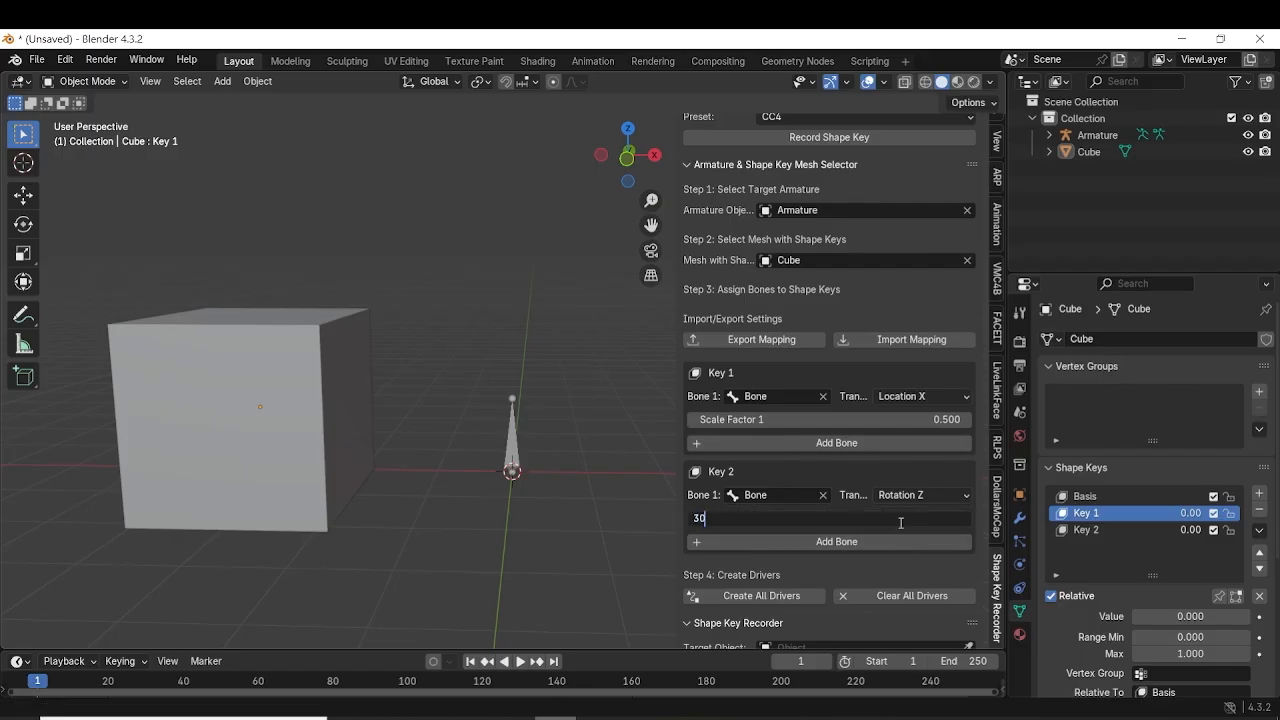
{"action": "key", "text": "Return"}
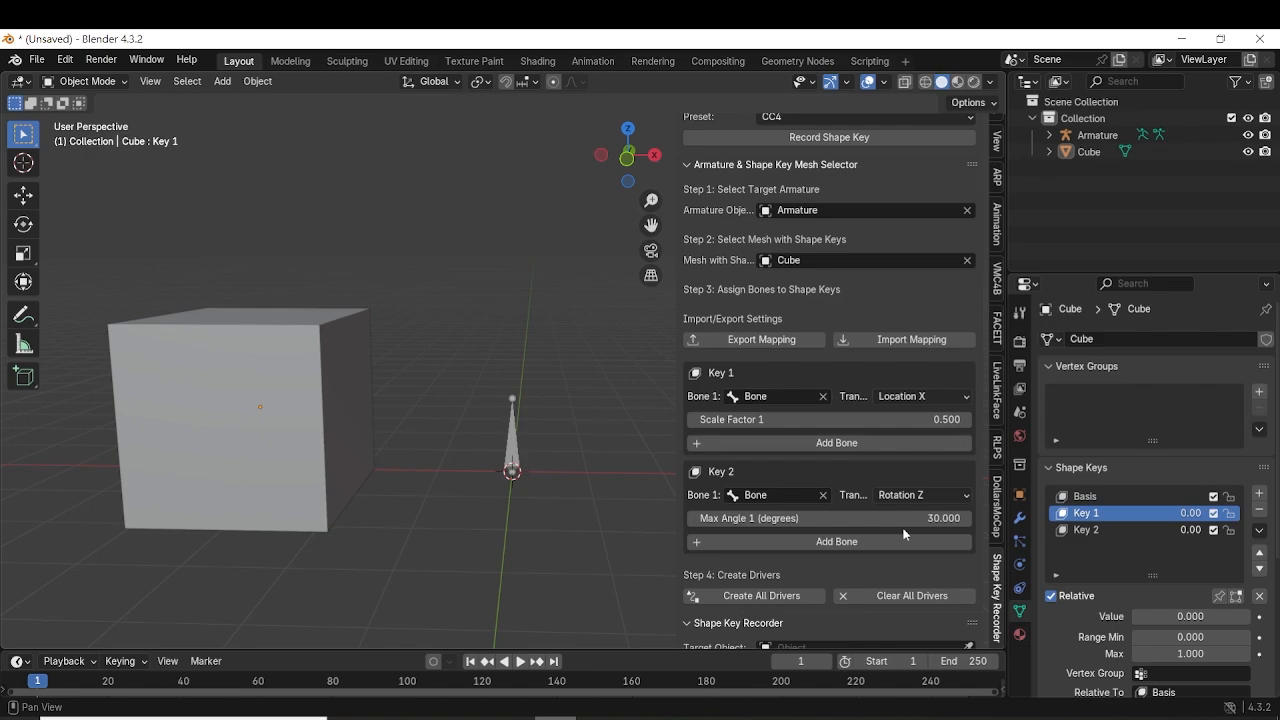
Create all drivers for the cube's mapped shape keys, and try out the value of Key 2
{"action": "scroll", "coordinate": [904, 534], "scroll_direction": "down", "scroll_amount": 3}
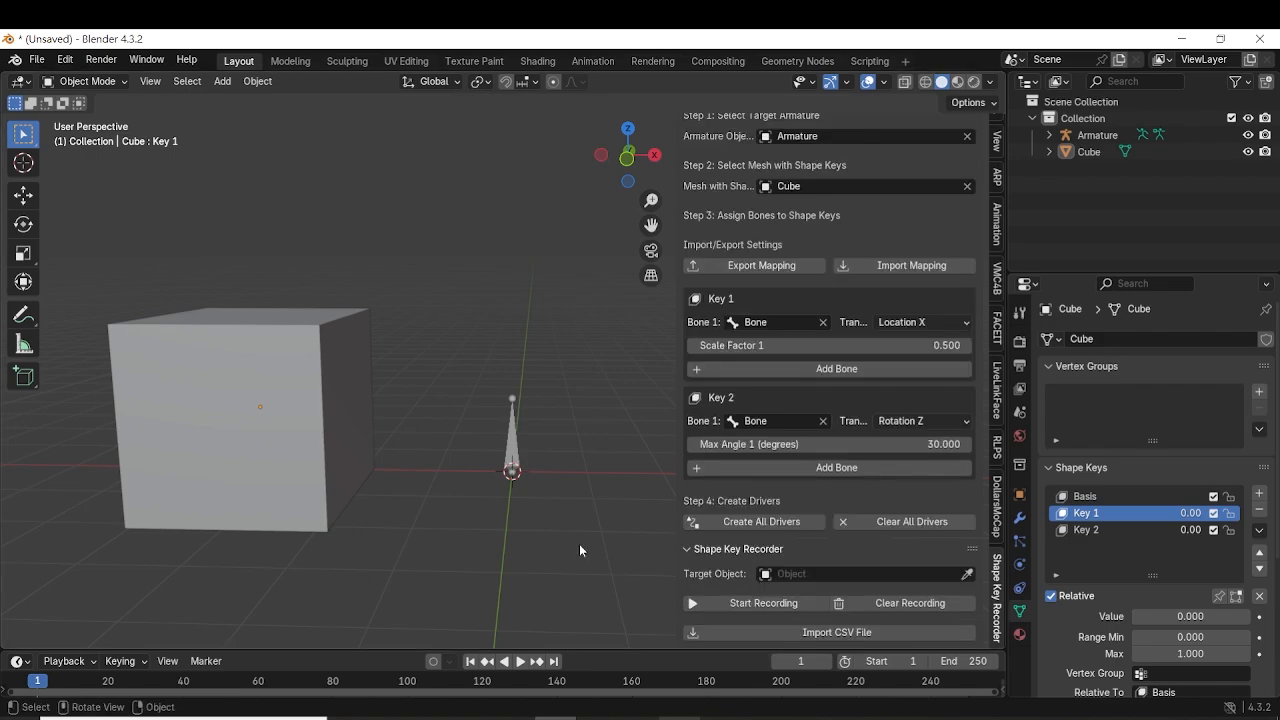
{"action": "left_click", "coordinate": [721, 527]}
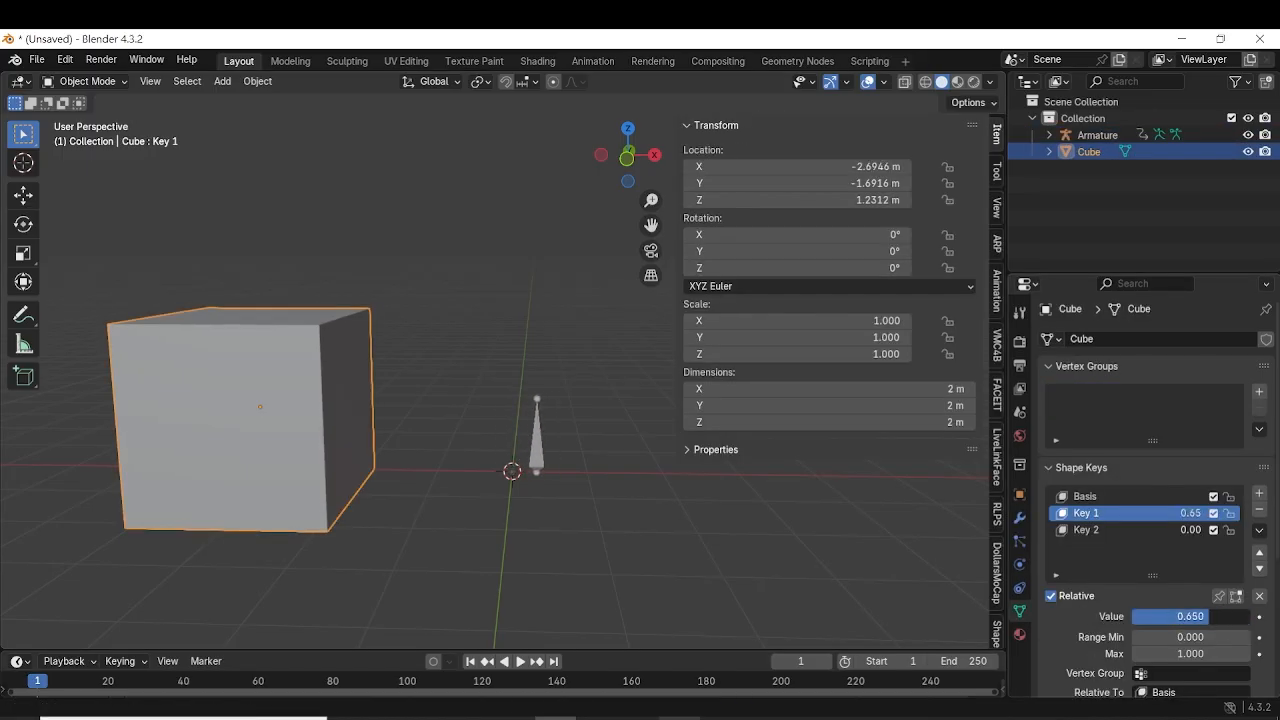
{"action": "left_click", "coordinate": [1100, 529]}
{"action": "left_click_drag", "start_coordinate": [1150, 616], "coordinate": [1250, 616]}
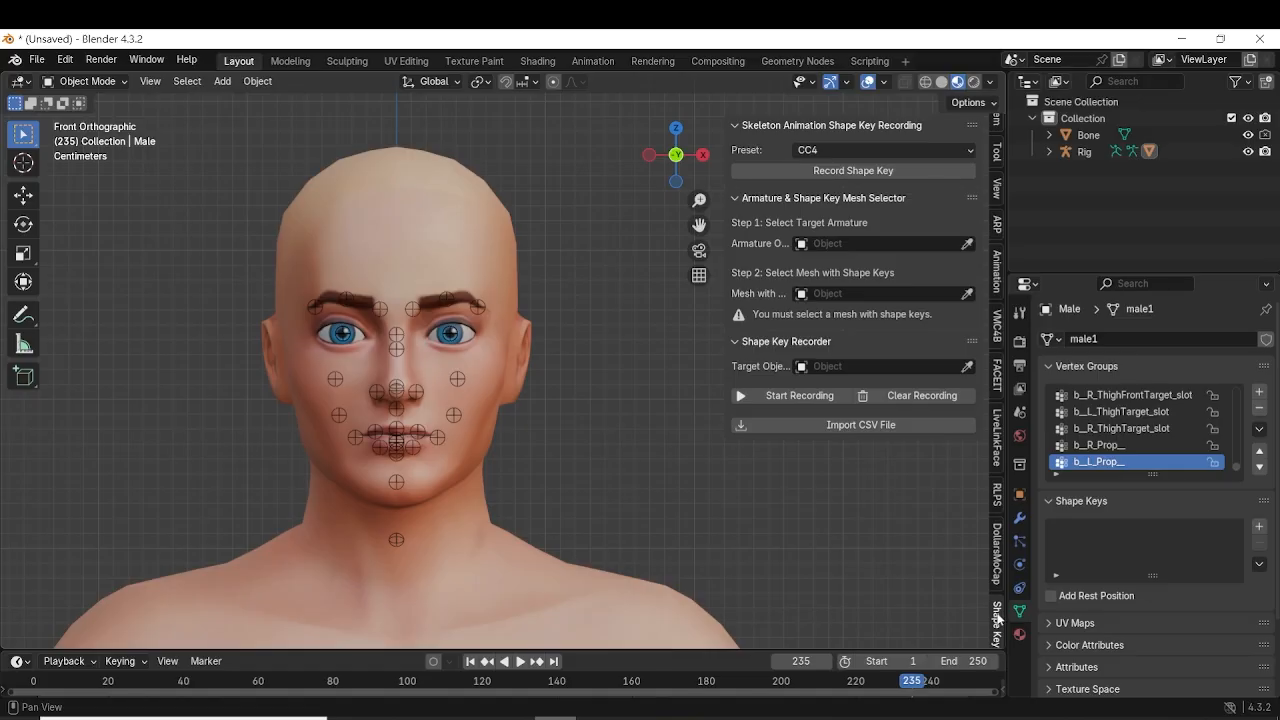
Record the shape keys of the male head mesh using the ARKit preset
{"action": "left_click", "coordinate": [873, 149]}
{"action": "left_click", "coordinate": [439, 273]}
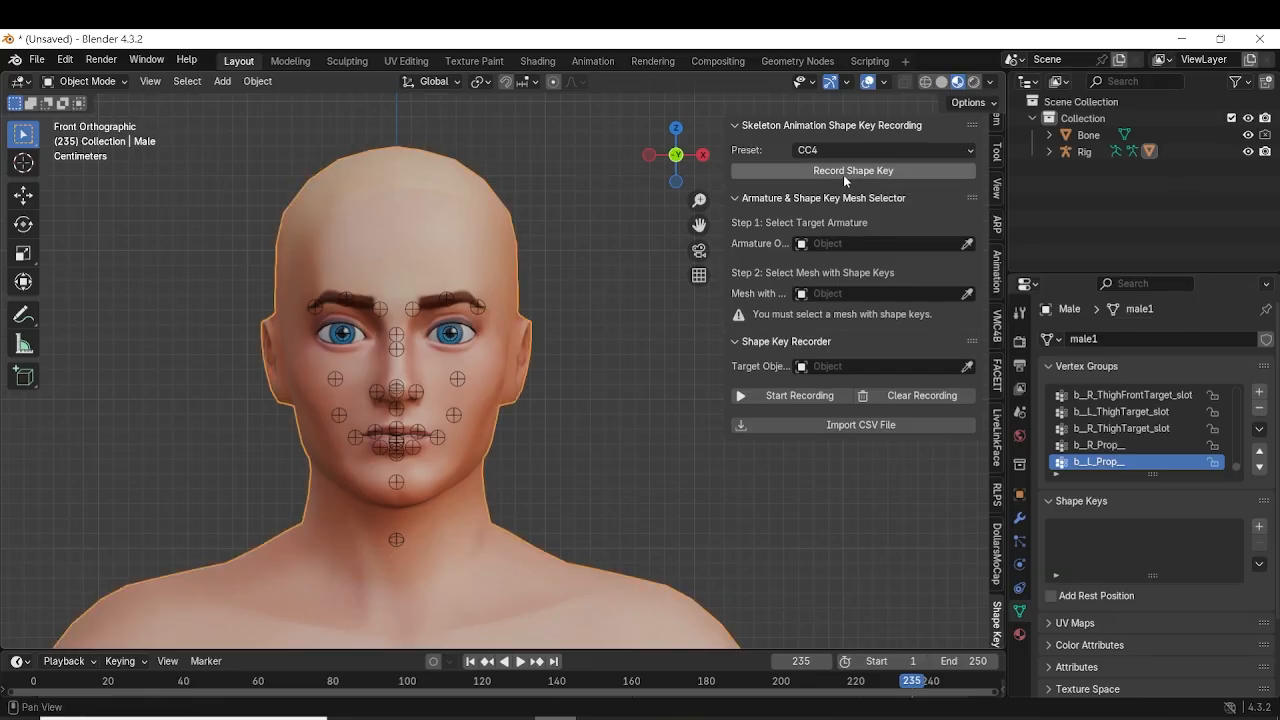
{"action": "left_click", "coordinate": [865, 143]}
{"action": "left_click", "coordinate": [859, 189]}
{"action": "left_click", "coordinate": [853, 172]}
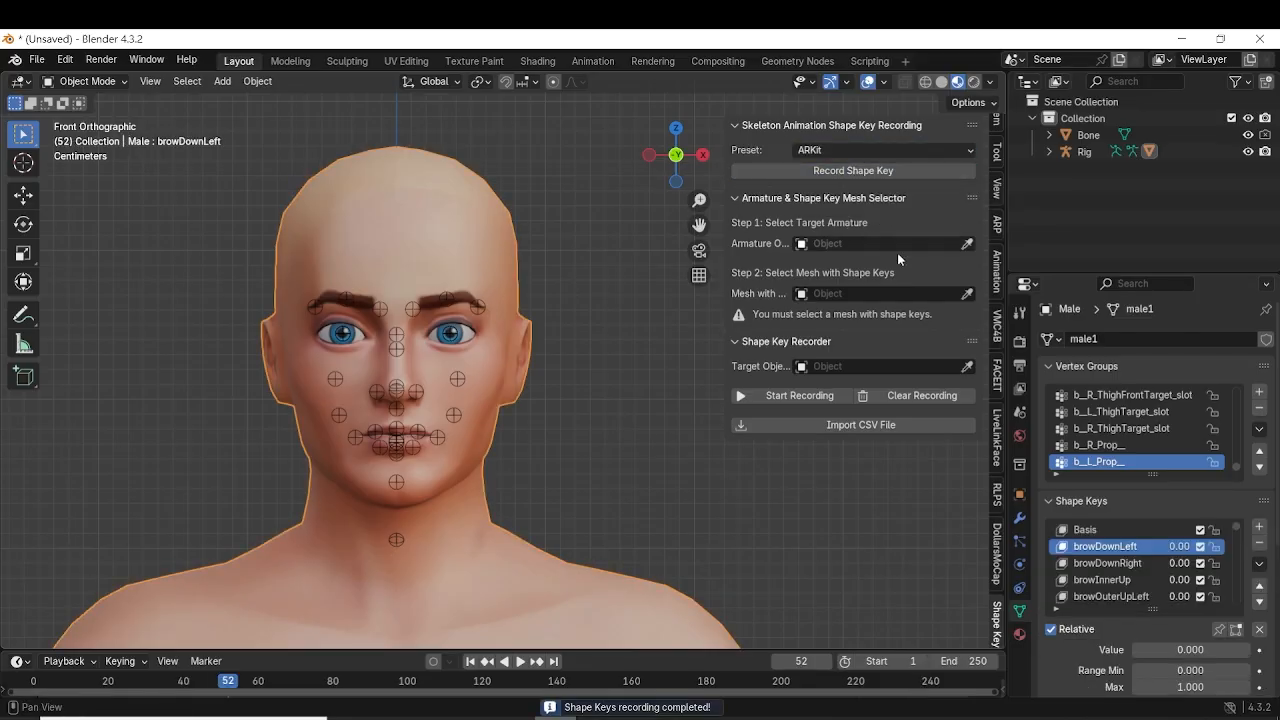
Set Rig as the target armature and Male as the mesh with shape keys, widening the settings areas
{"action": "left_click_drag", "start_coordinate": [1006, 372], "coordinate": [977, 372]}
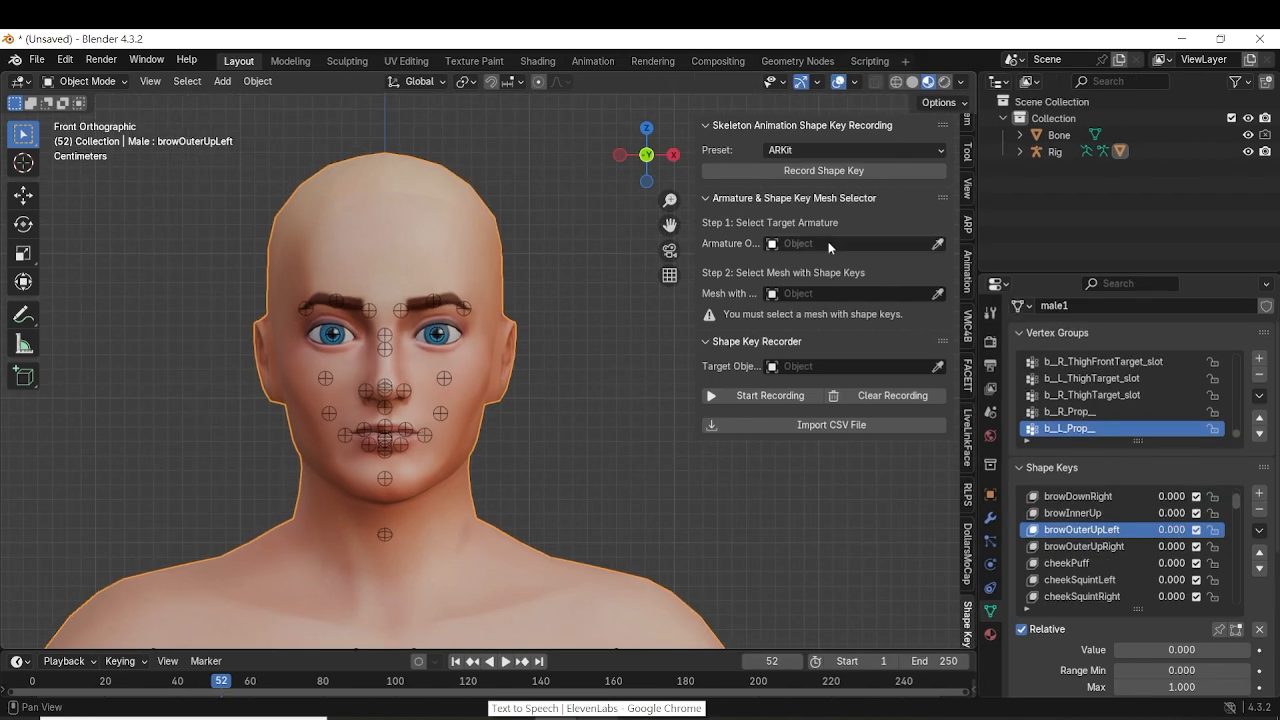
{"action": "left_click", "coordinate": [828, 243]}
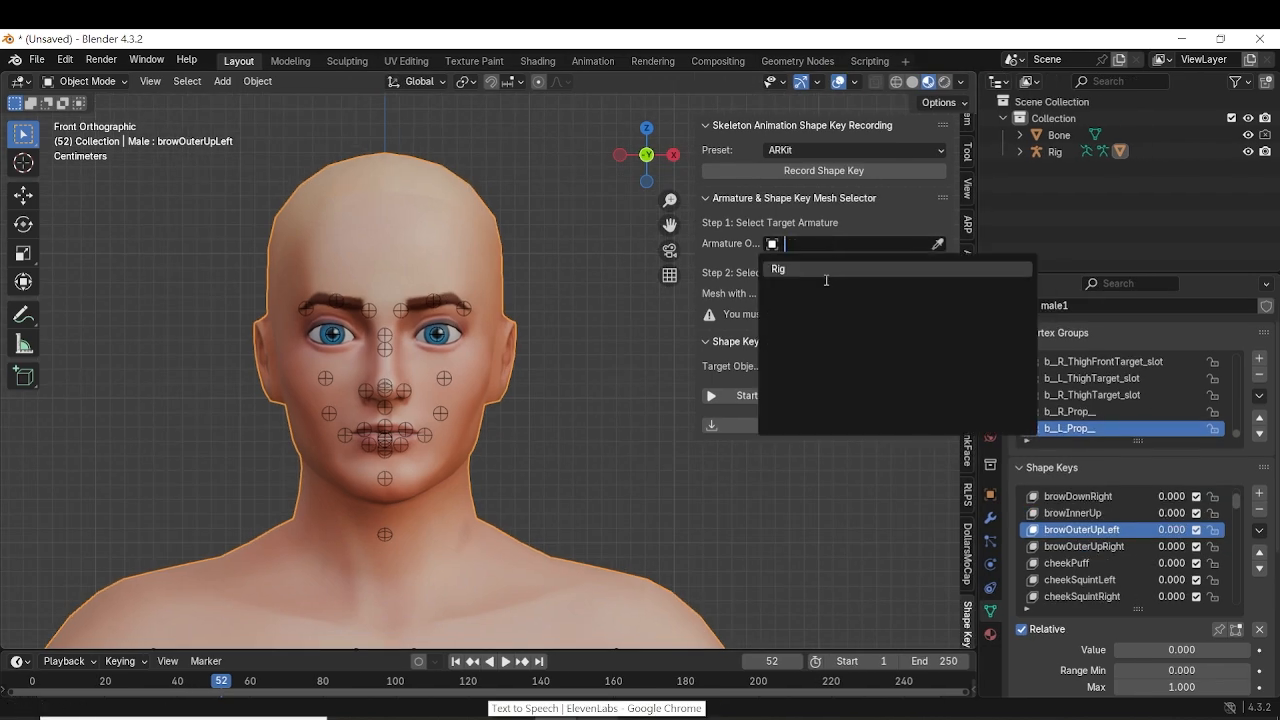
{"action": "left_click", "coordinate": [825, 274]}
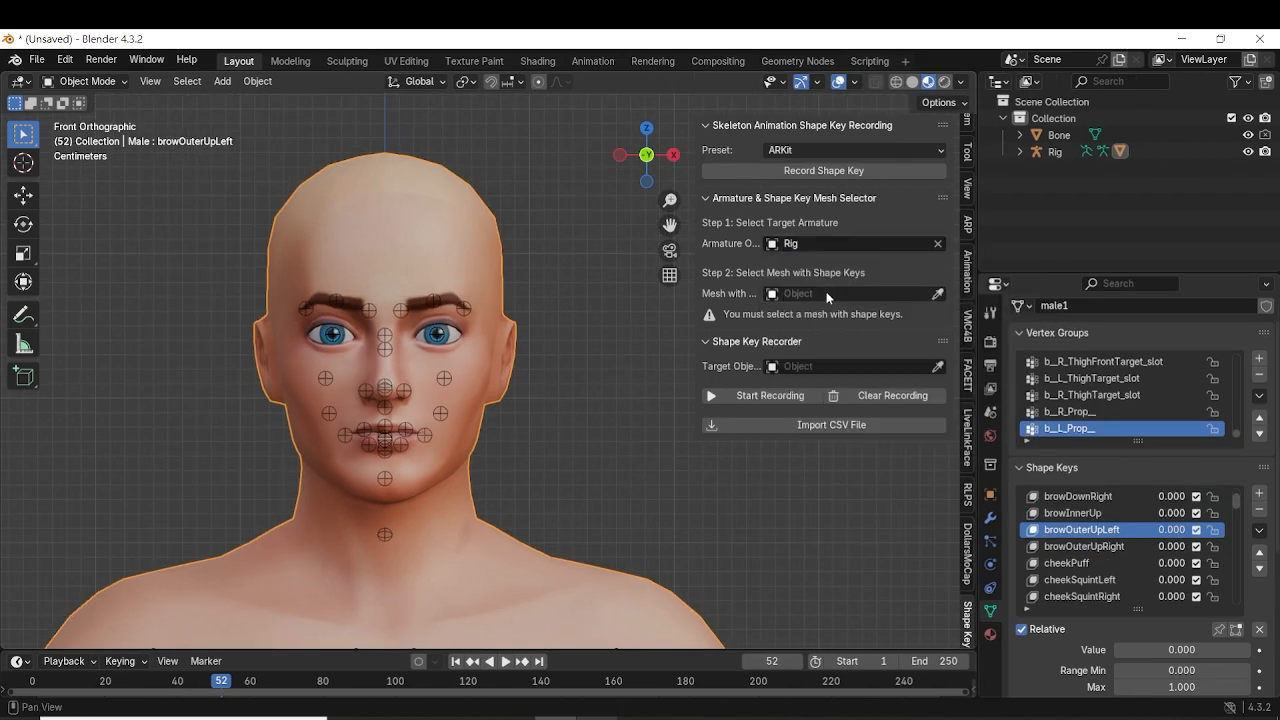
{"action": "left_click", "coordinate": [827, 293]}
{"action": "left_click", "coordinate": [836, 337]}
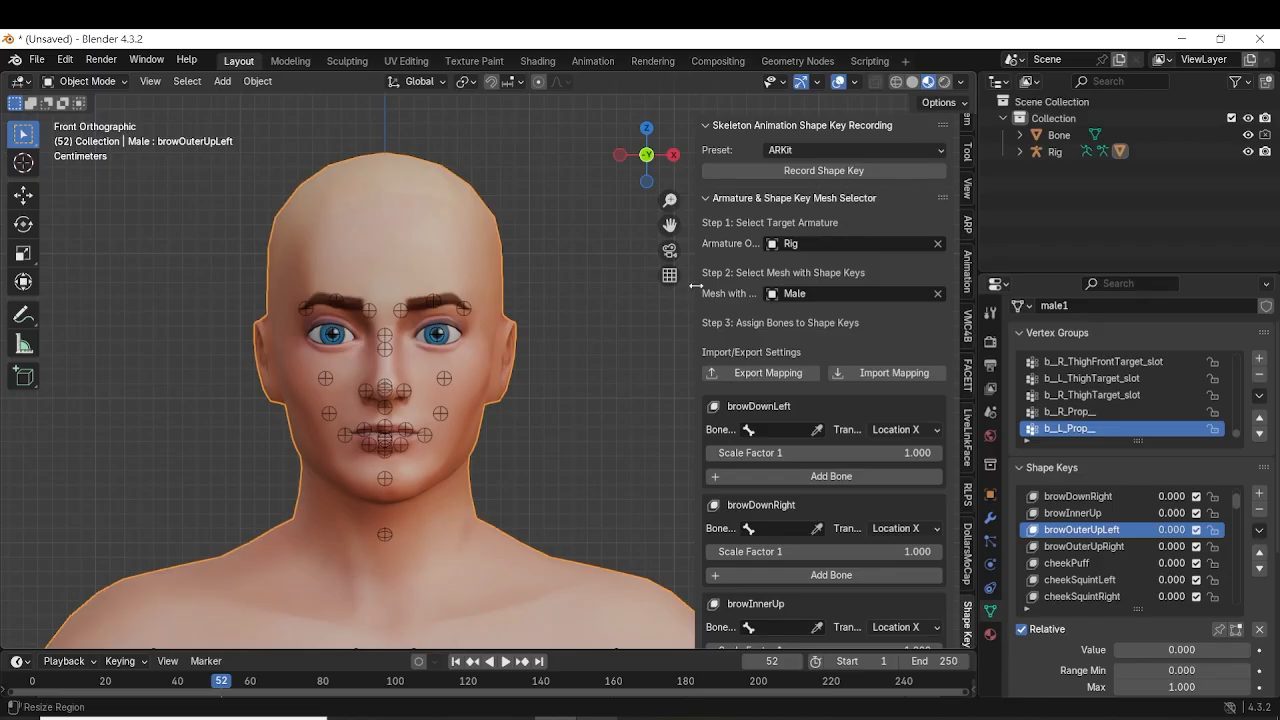
{"action": "left_click_drag", "start_coordinate": [692, 287], "coordinate": [636, 287]}
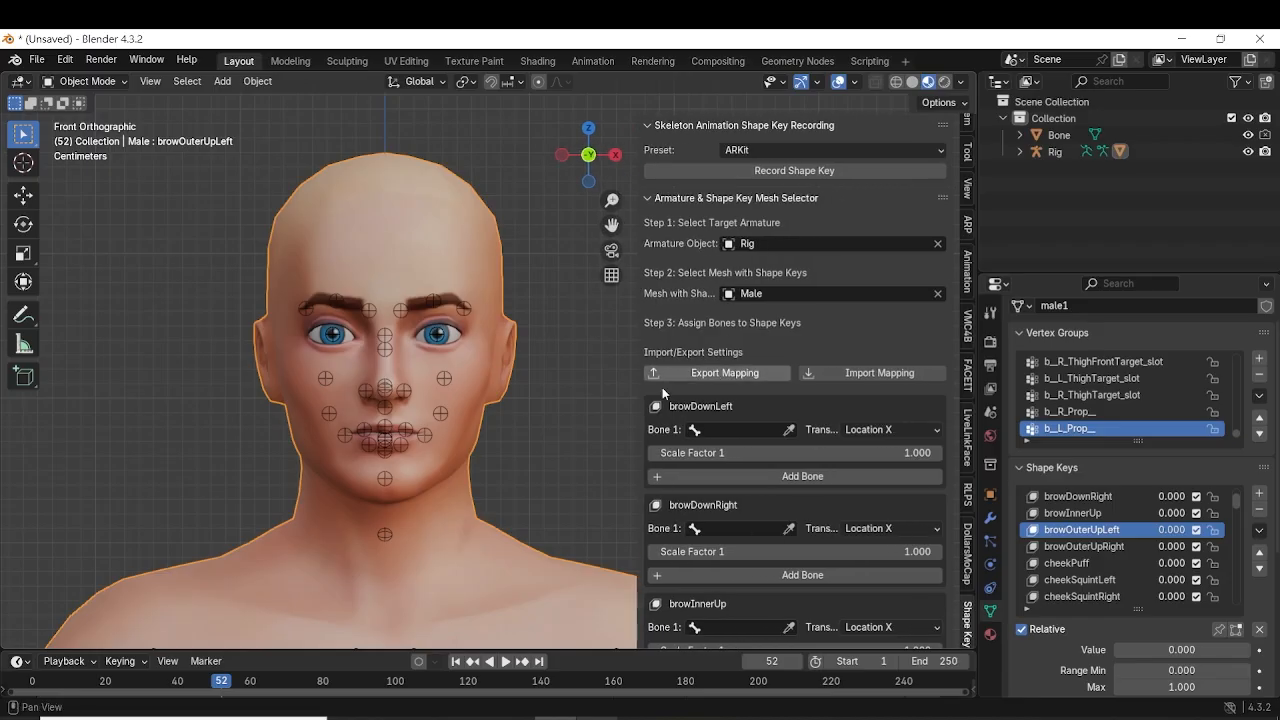
Assign the middle bone of the character's right eyebrow to browDownRight and set its scale factor to 0.01
{"action": "left_click", "coordinate": [800, 476]}
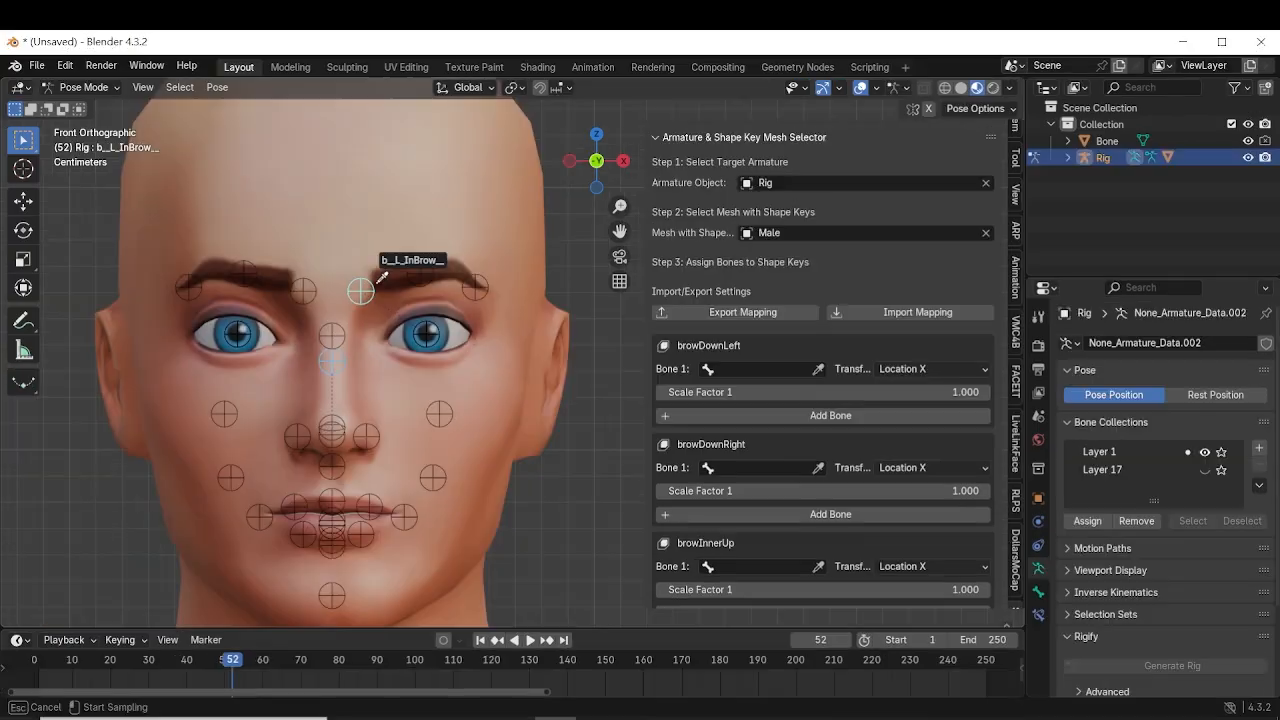
{"action": "left_click", "coordinate": [818, 468]}
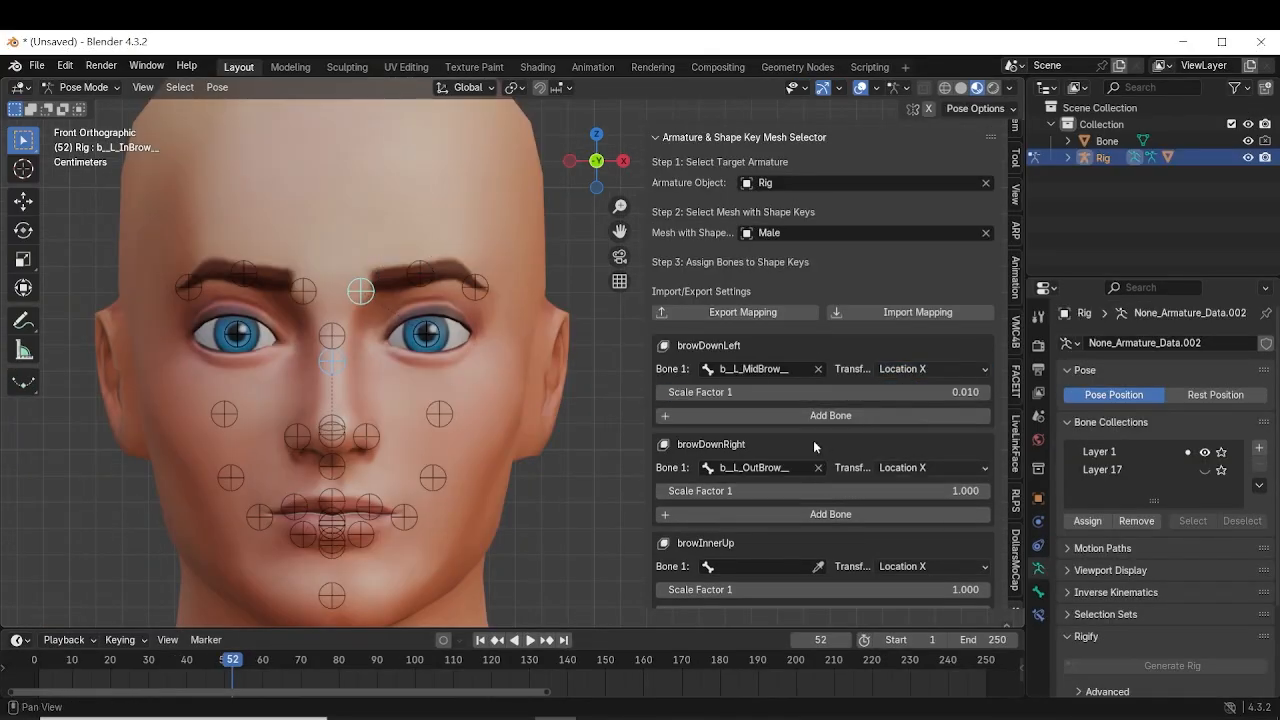
{"action": "left_click", "coordinate": [818, 468]}
{"action": "left_click", "coordinate": [818, 468]}
{"action": "left_click", "coordinate": [243, 275]}
{"action": "double_click", "coordinate": [955, 491]}
{"action": "type", "text": "0.01"}
{"action": "key", "text": "Return"}
Create all drivers for the shape keys mapped to the face rig's bones
{"action": "scroll", "coordinate": [909, 437], "scroll_direction": "down", "scroll_amount": 3}
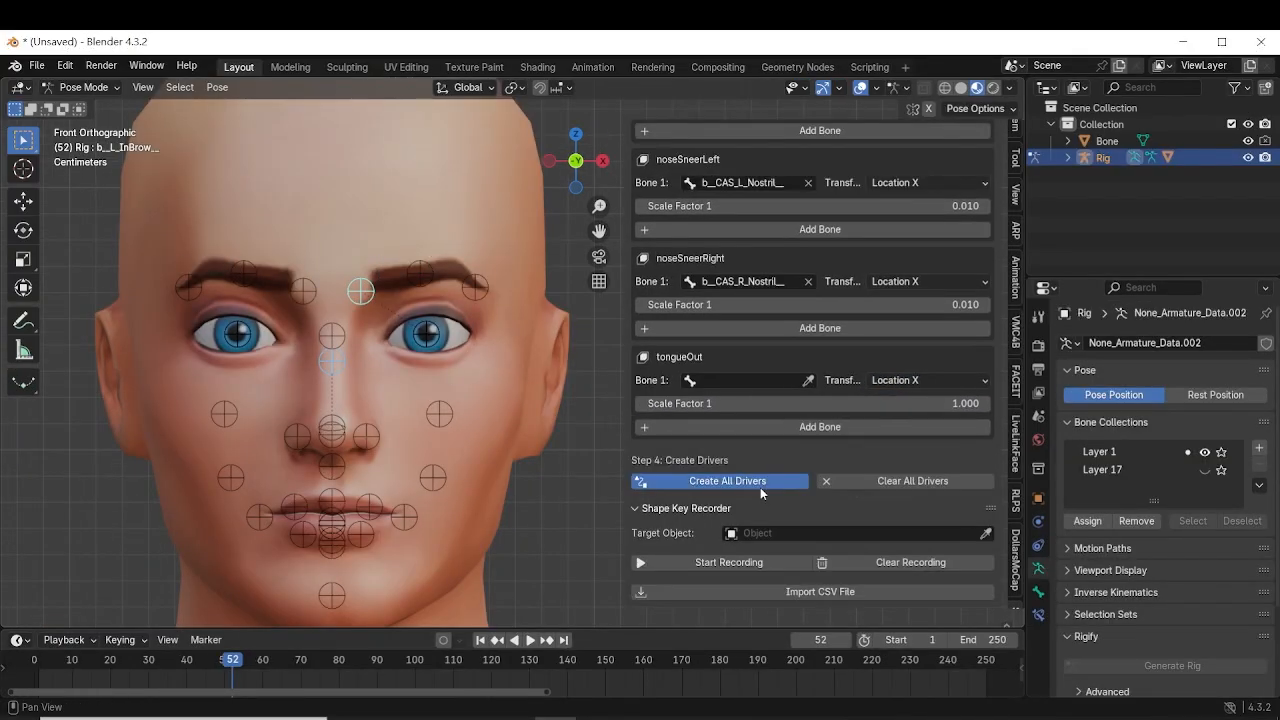
{"action": "left_click", "coordinate": [760, 484]}
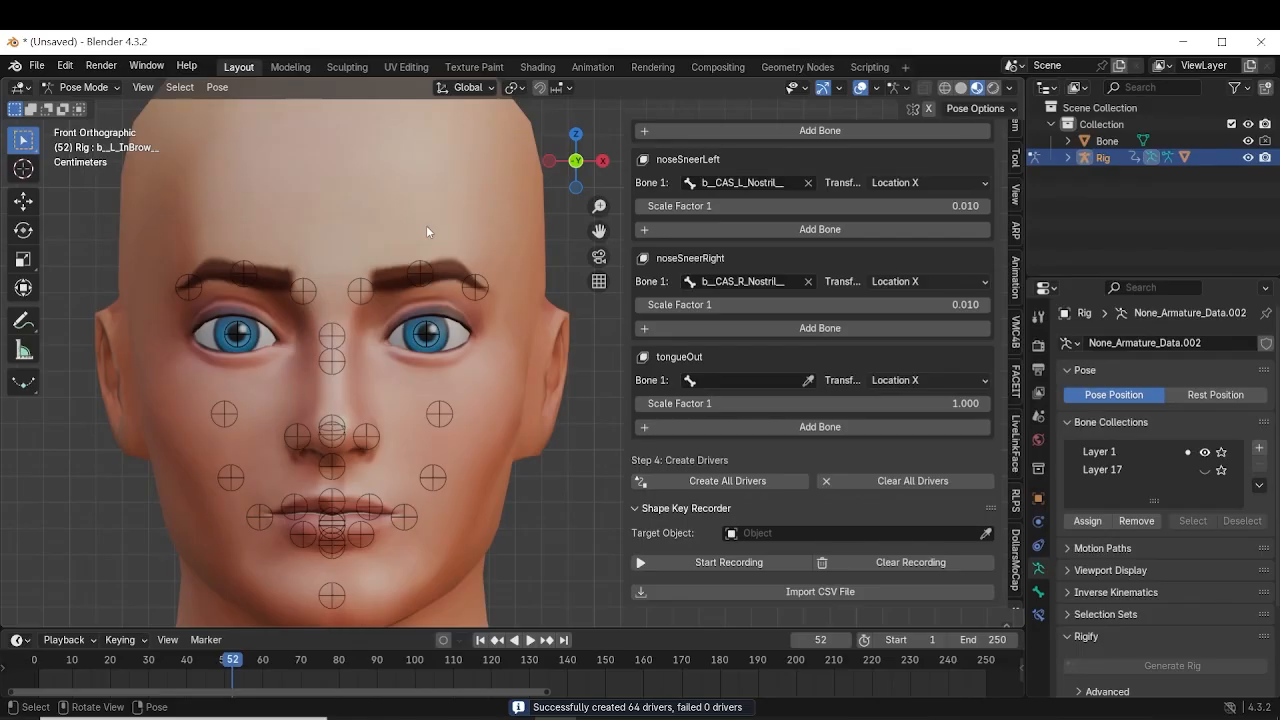
Switch to Object Mode, select the male head mesh and test its shape keys, including the browDownLeft value
{"action": "left_click", "coordinate": [76, 89]}
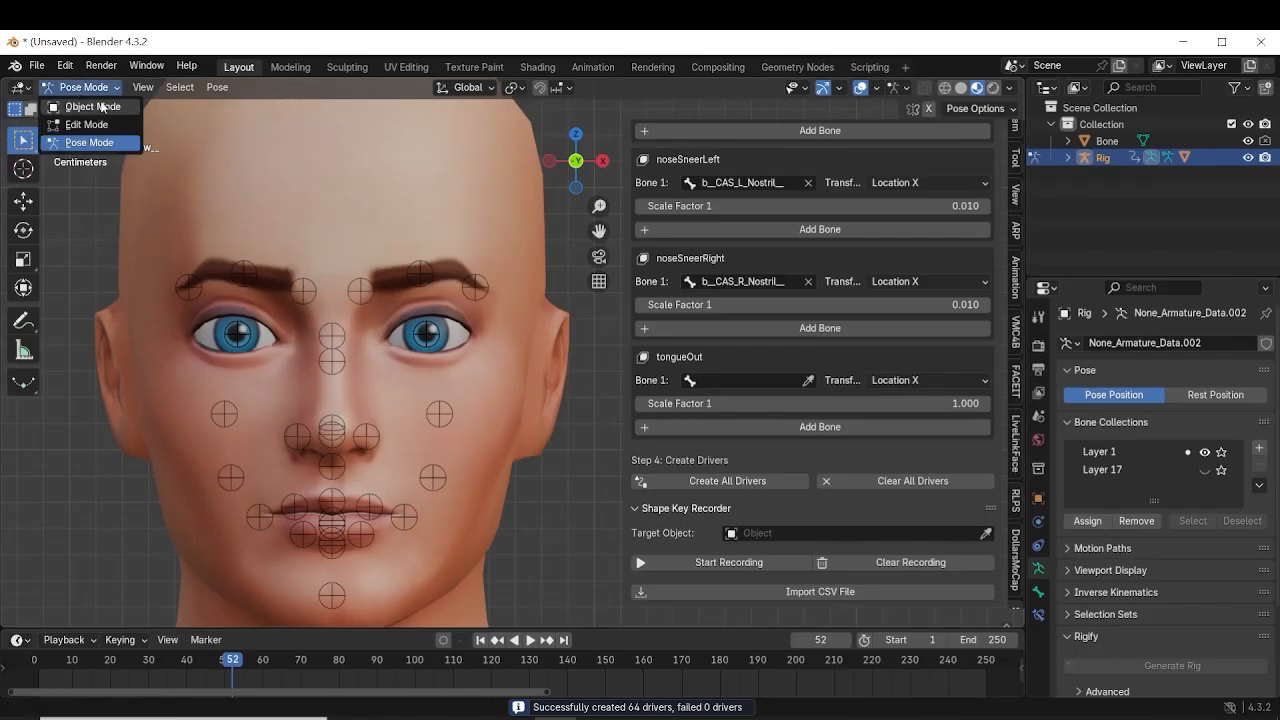
{"action": "left_click", "coordinate": [93, 107]}
{"action": "left_click", "coordinate": [295, 171]}
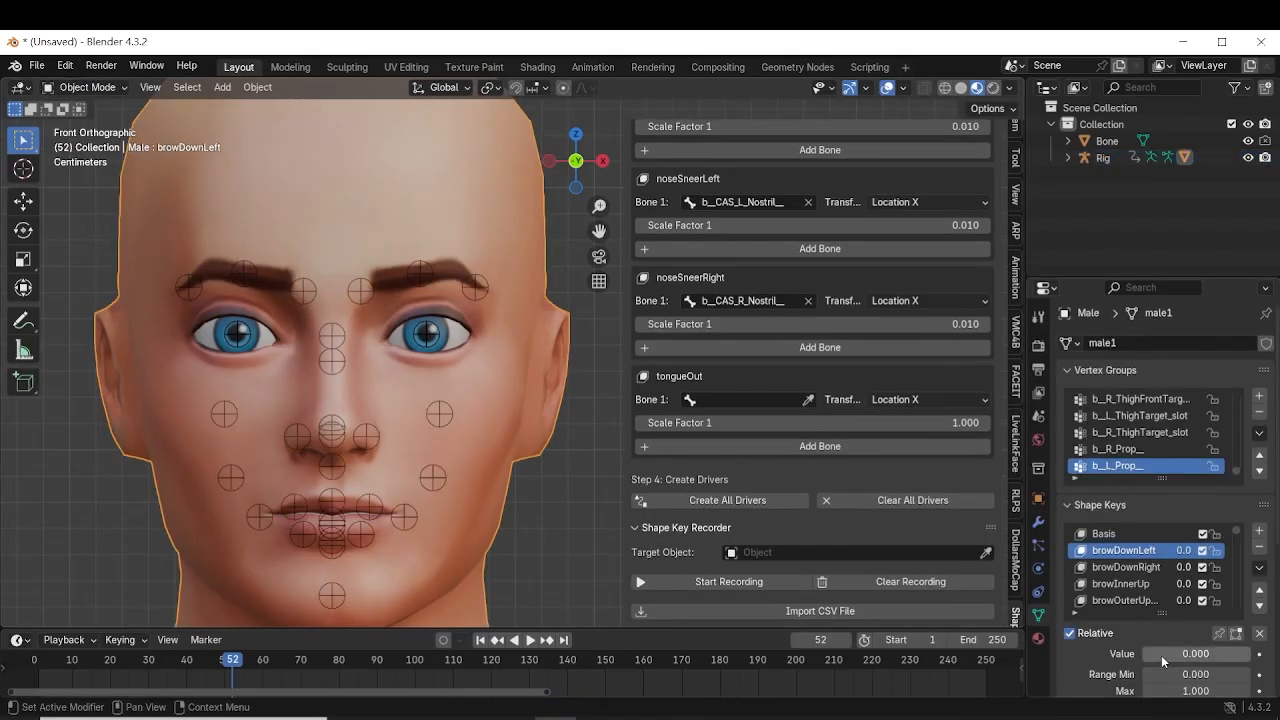
{"action": "left_click_drag", "start_coordinate": [1246, 654], "coordinate": [1146, 654]}
{"action": "left_click", "coordinate": [1140, 569]}
{"action": "scroll", "coordinate": [1128, 585], "scroll_direction": "down", "scroll_amount": 17}
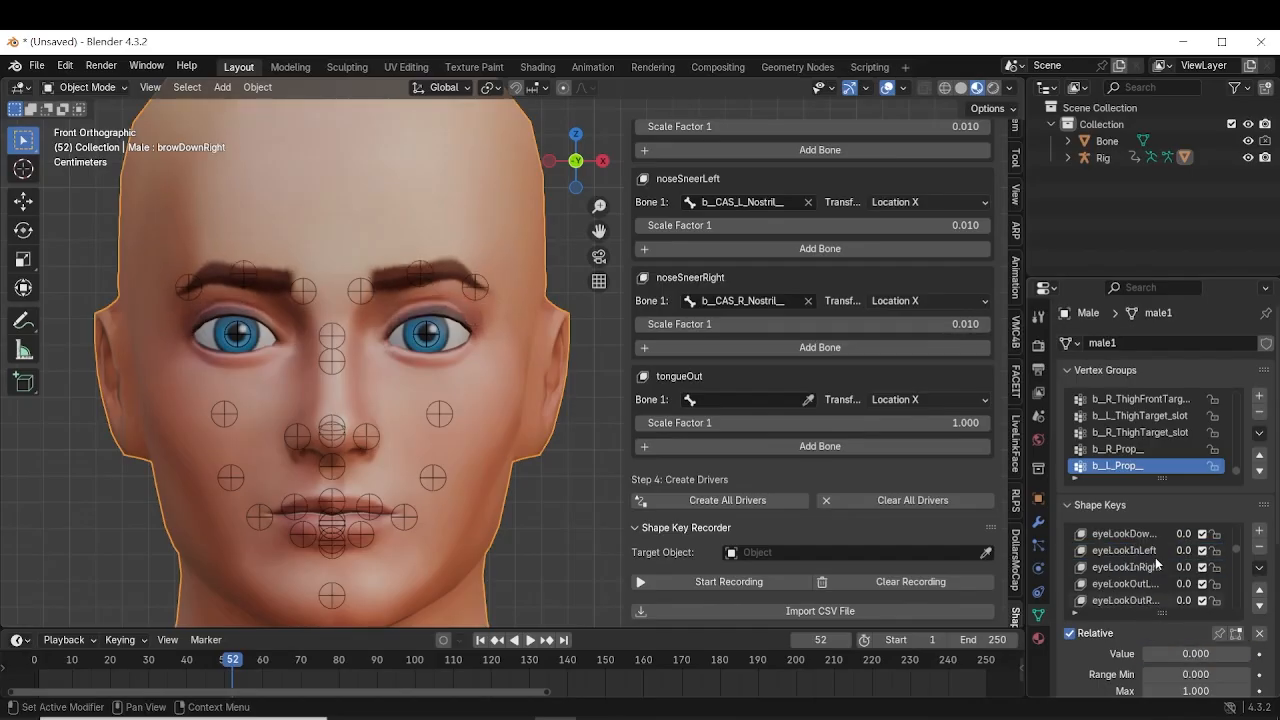
{"action": "left_click", "coordinate": [1128, 585]}
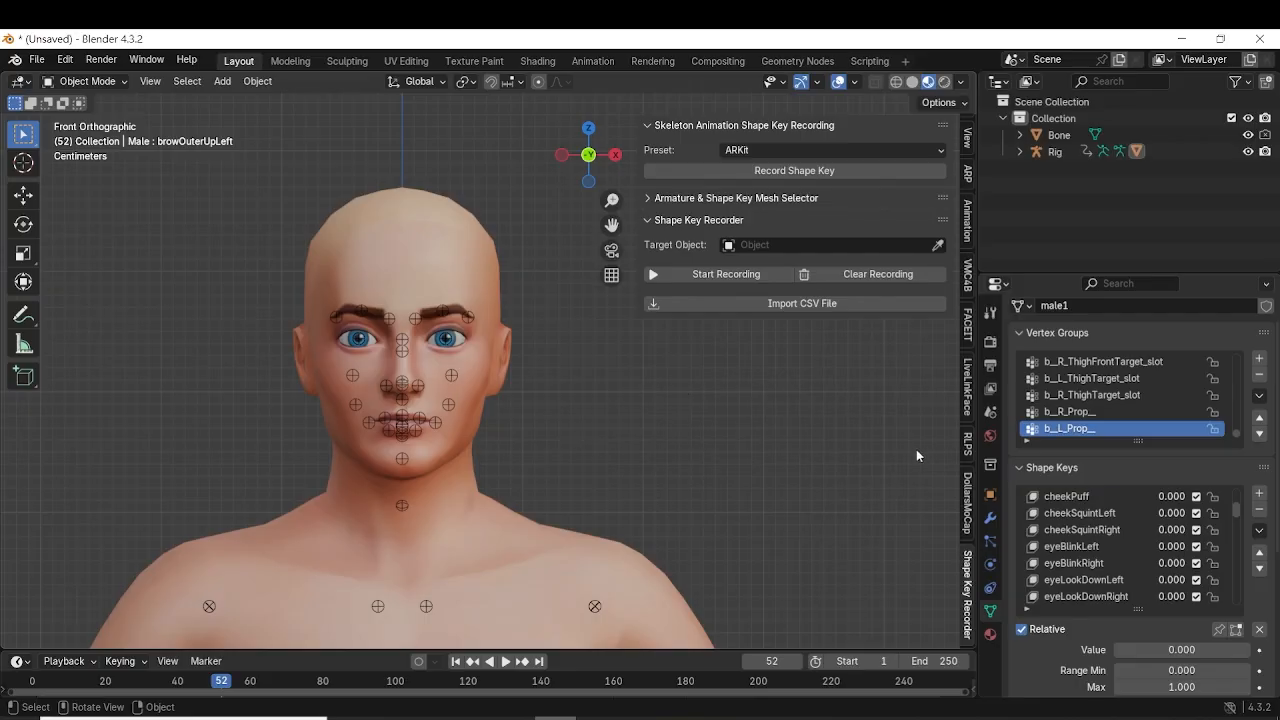
Set the target object for the Shape Key Recorder and import the CSV file onto it
{"action": "left_click", "coordinate": [740, 247]}
{"action": "left_click", "coordinate": [780, 268]}
{"action": "left_click", "coordinate": [800, 303]}
{"action": "left_click", "coordinate": [906, 580]}
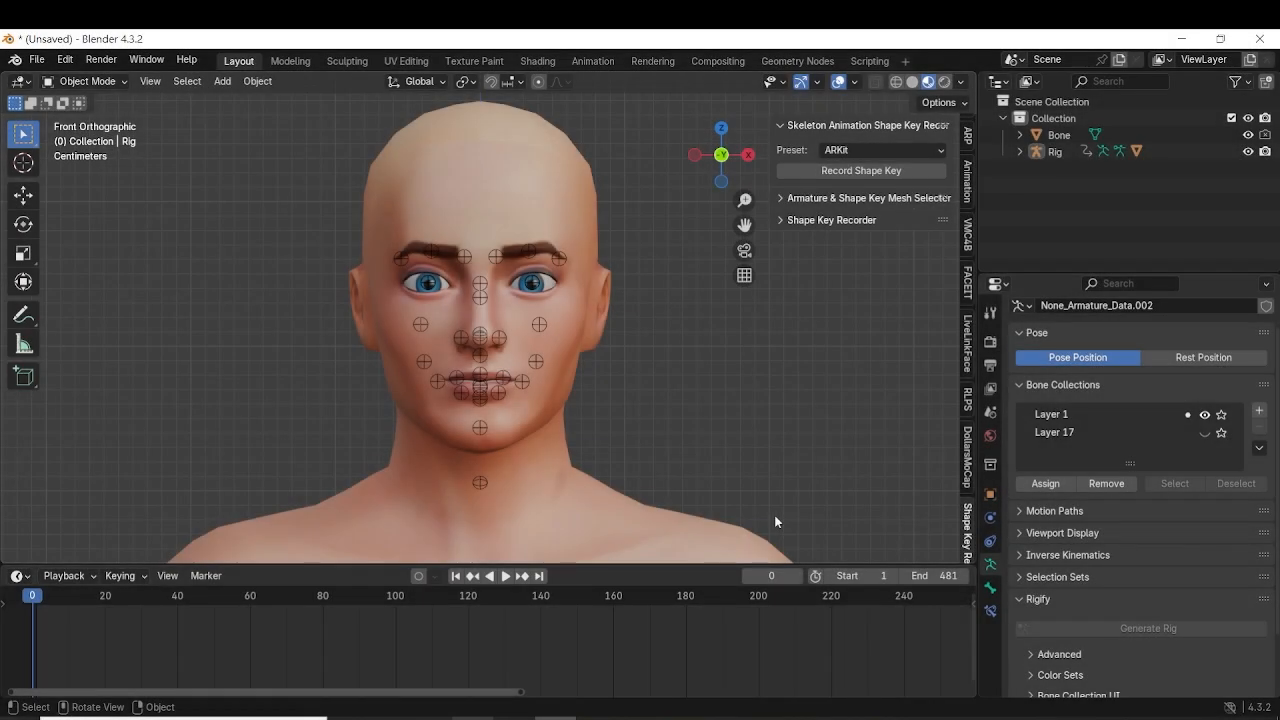
Bake the rig's facial bones in Pose Mode over frames 1 to 481, with Only Selected Bones and Visual Keying enabled
{"action": "left_click", "coordinate": [543, 325]}
{"action": "left_click", "coordinate": [85, 81]}
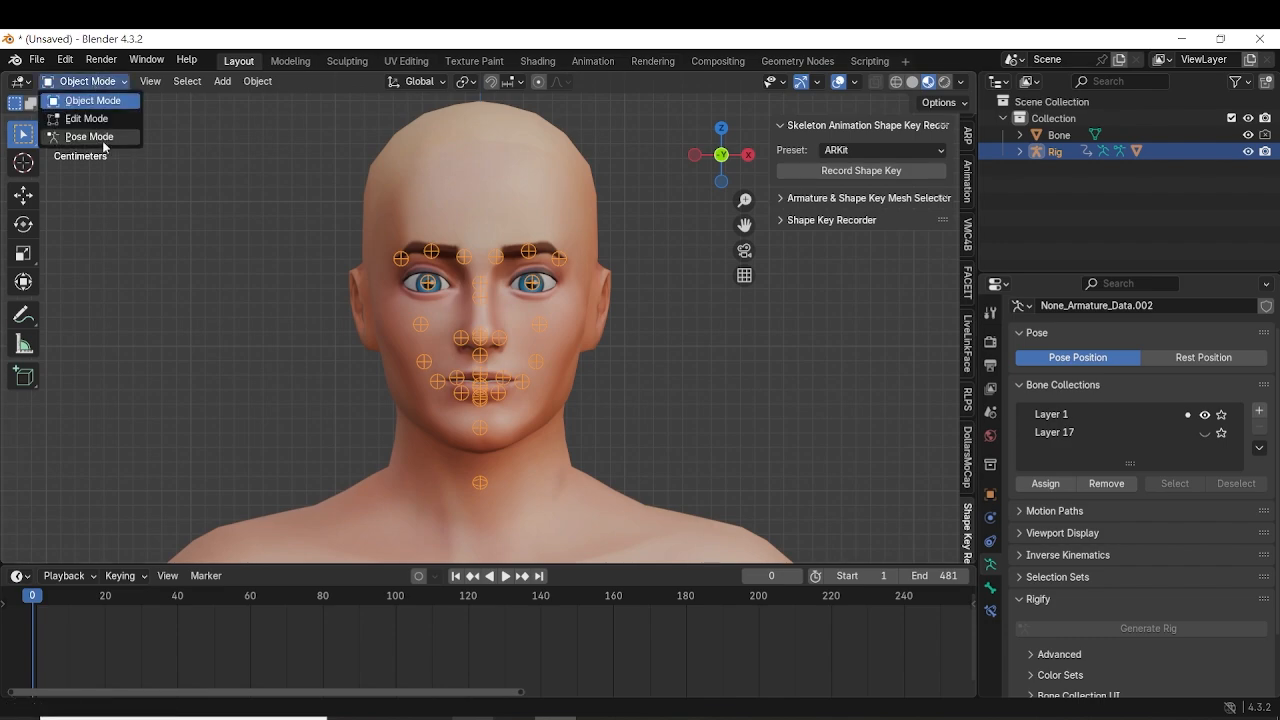
{"action": "left_click", "coordinate": [95, 138]}
{"action": "left_click_drag", "start_coordinate": [283, 139], "coordinate": [677, 463]}
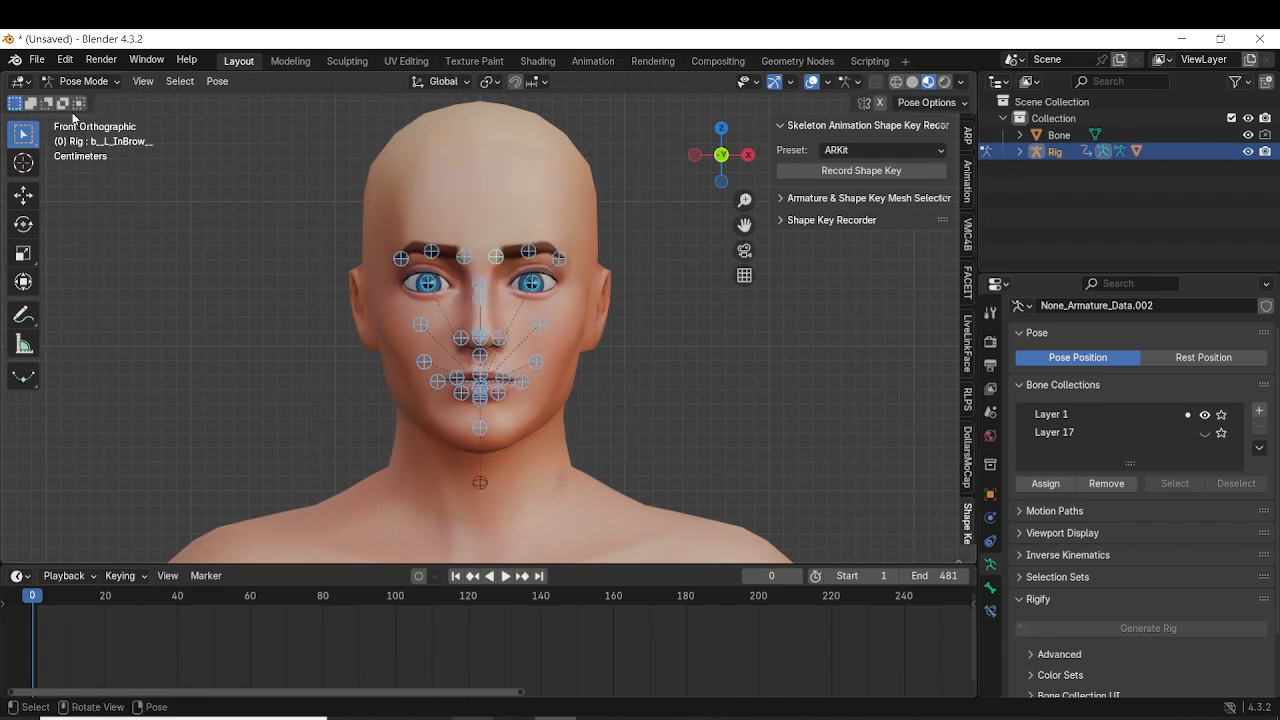
{"action": "left_click", "coordinate": [218, 84]}
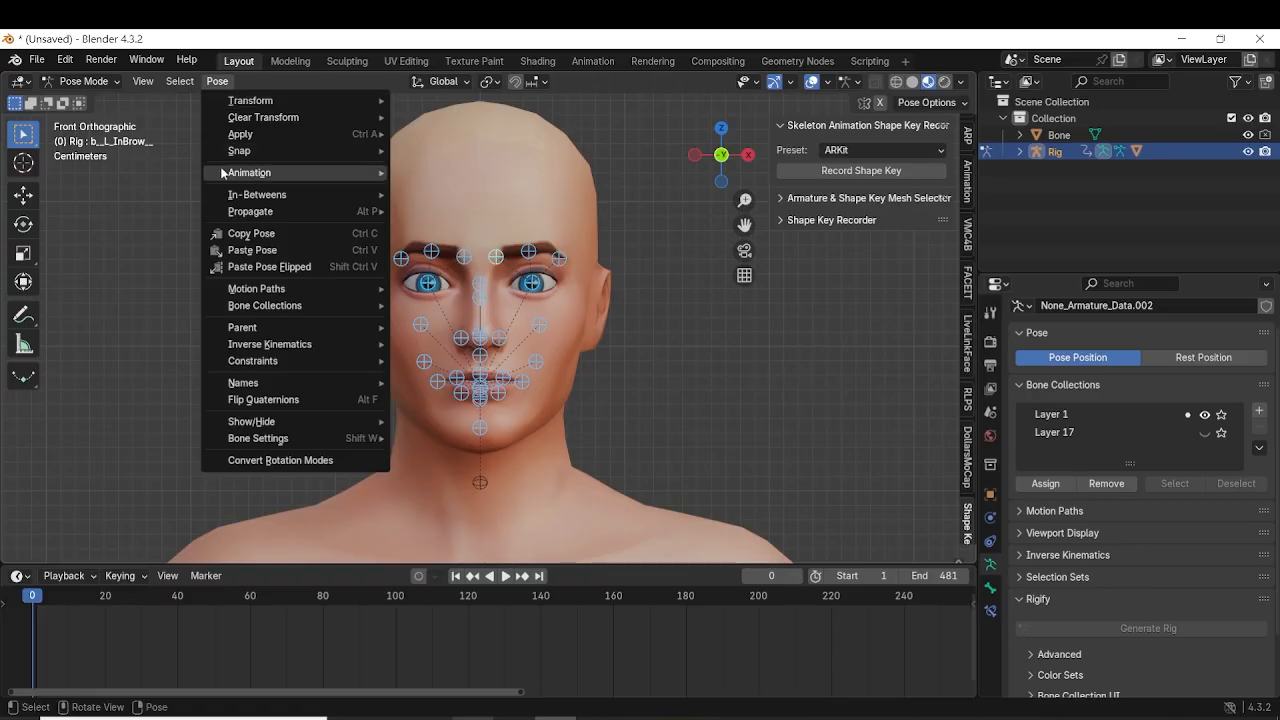
{"action": "mouse_move", "coordinate": [330, 172]}
{"action": "left_click", "coordinate": [440, 260]}
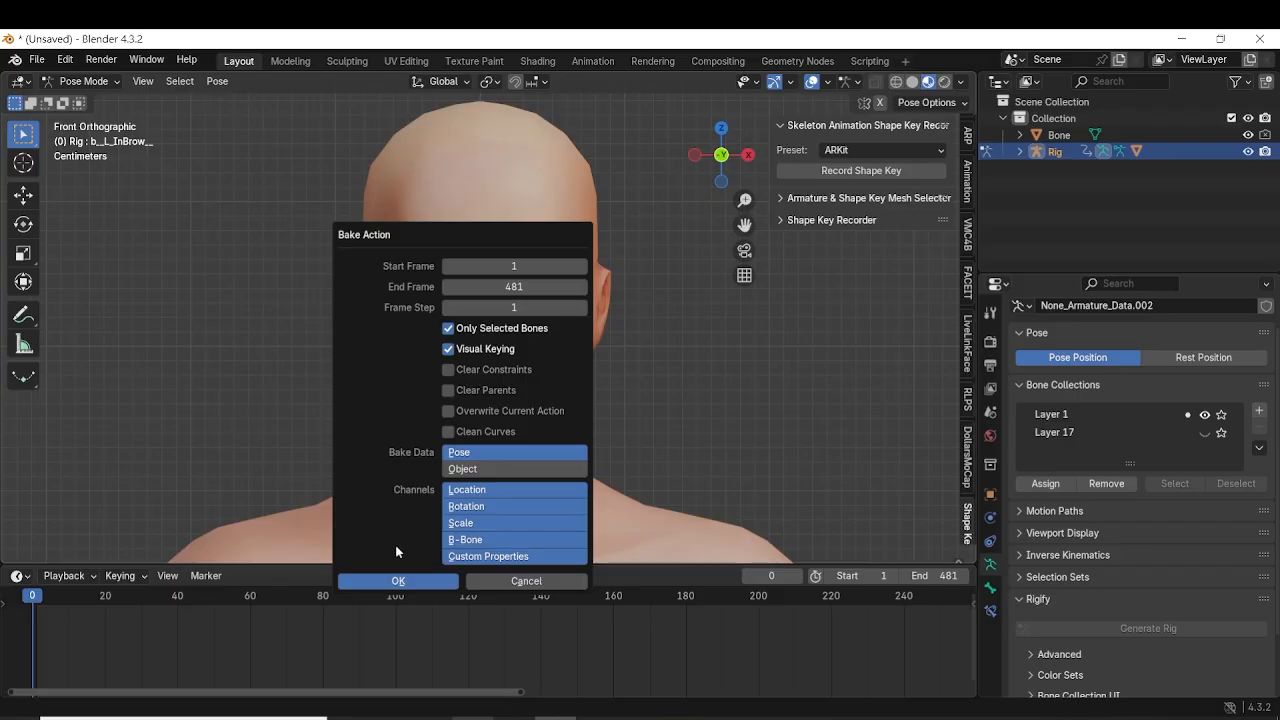
{"action": "left_click", "coordinate": [405, 581]}
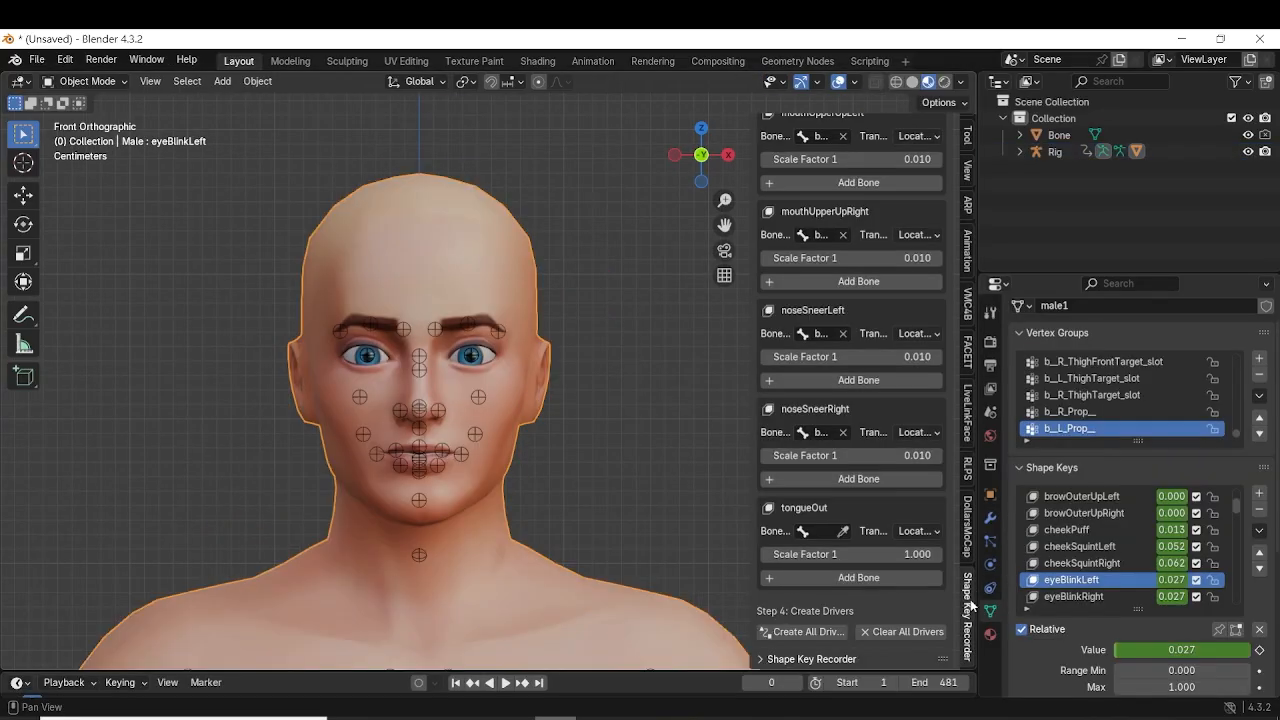
Clear all drivers created for the mapping between Rig and Male
{"action": "left_click", "coordinate": [967, 621]}
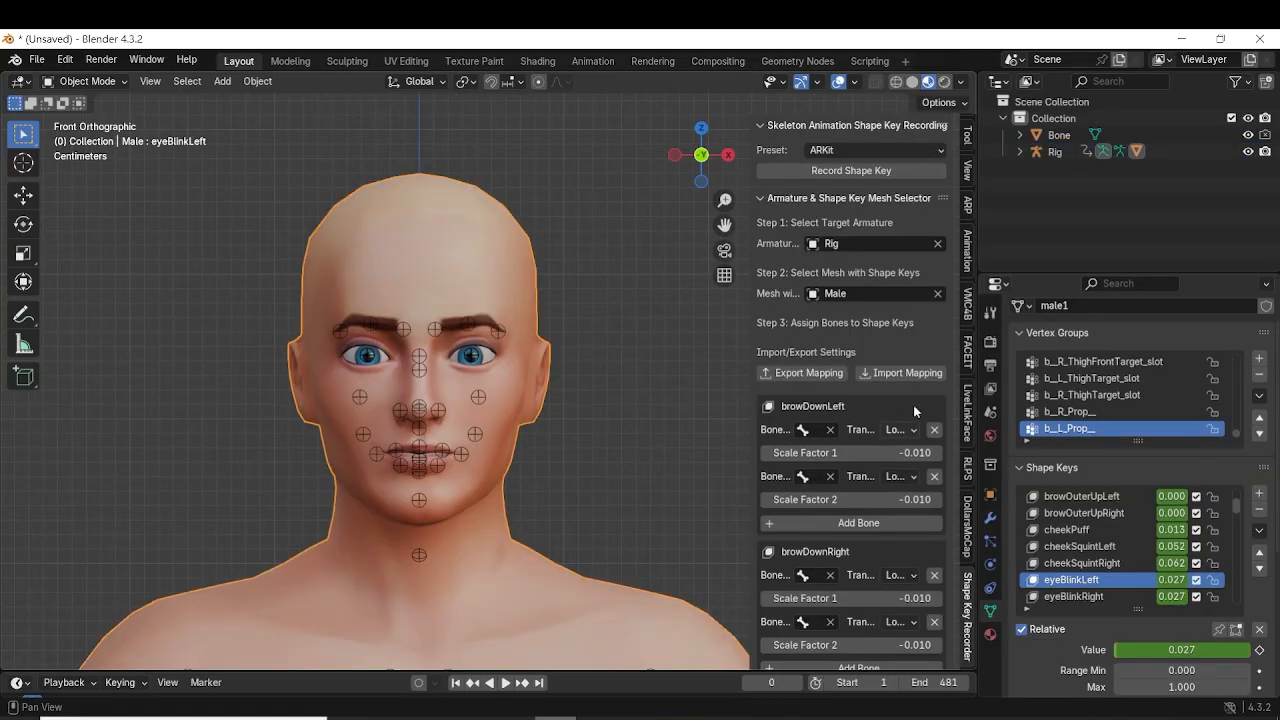
{"action": "left_click_drag", "start_coordinate": [954, 144], "coordinate": [985, 680]}
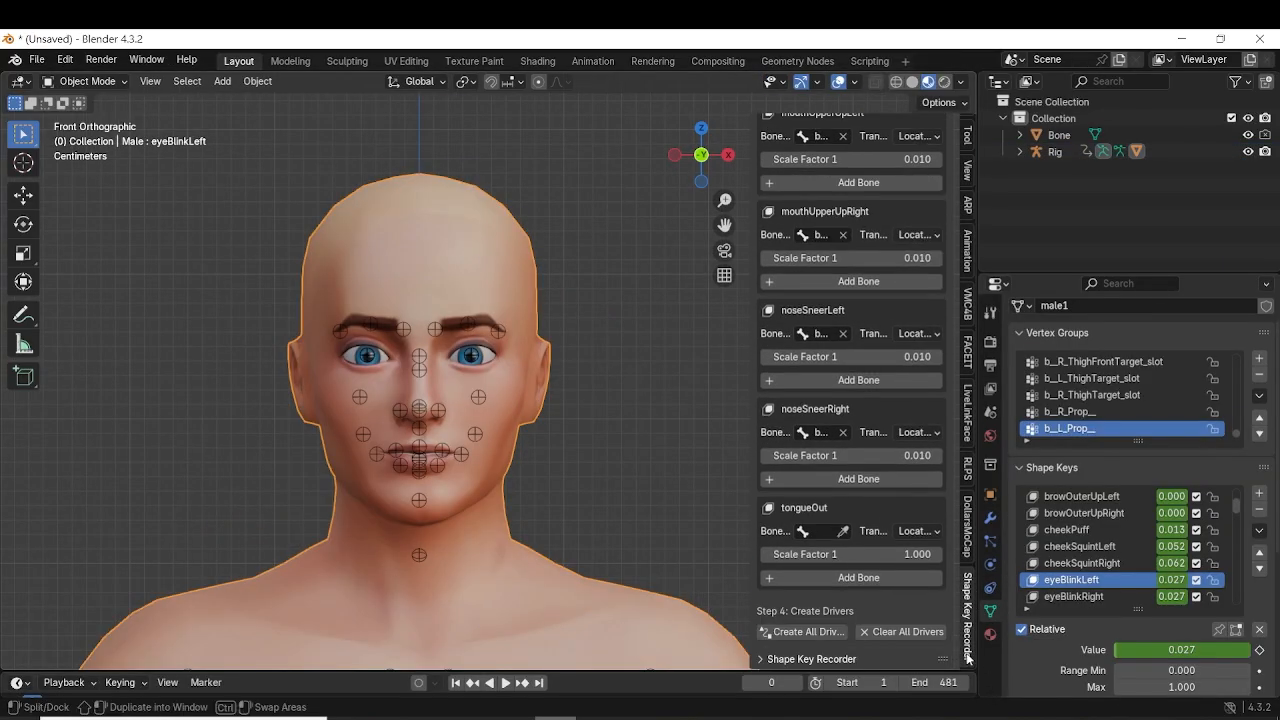
{"action": "left_click", "coordinate": [891, 632]}
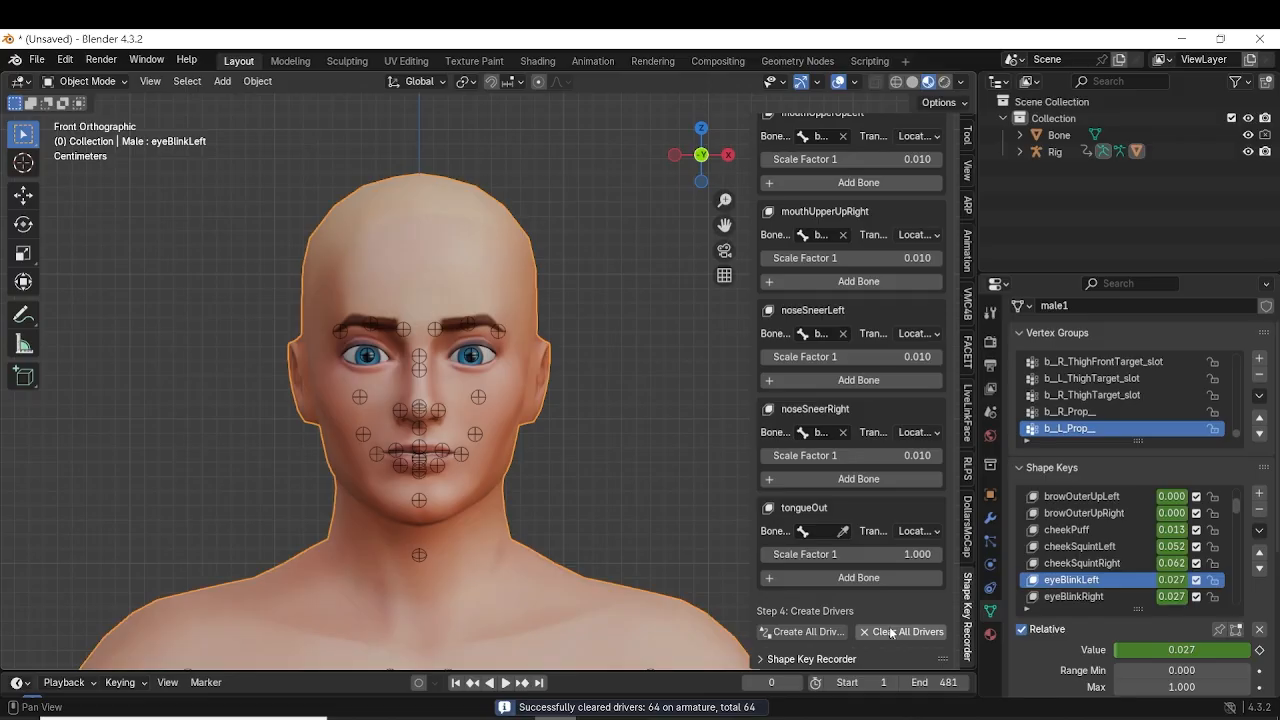
Delete all shape keys from the male mesh and play the animation to check the baked bone motion
{"action": "left_click", "coordinate": [1259, 530]}
{"action": "left_click", "coordinate": [1153, 411]}
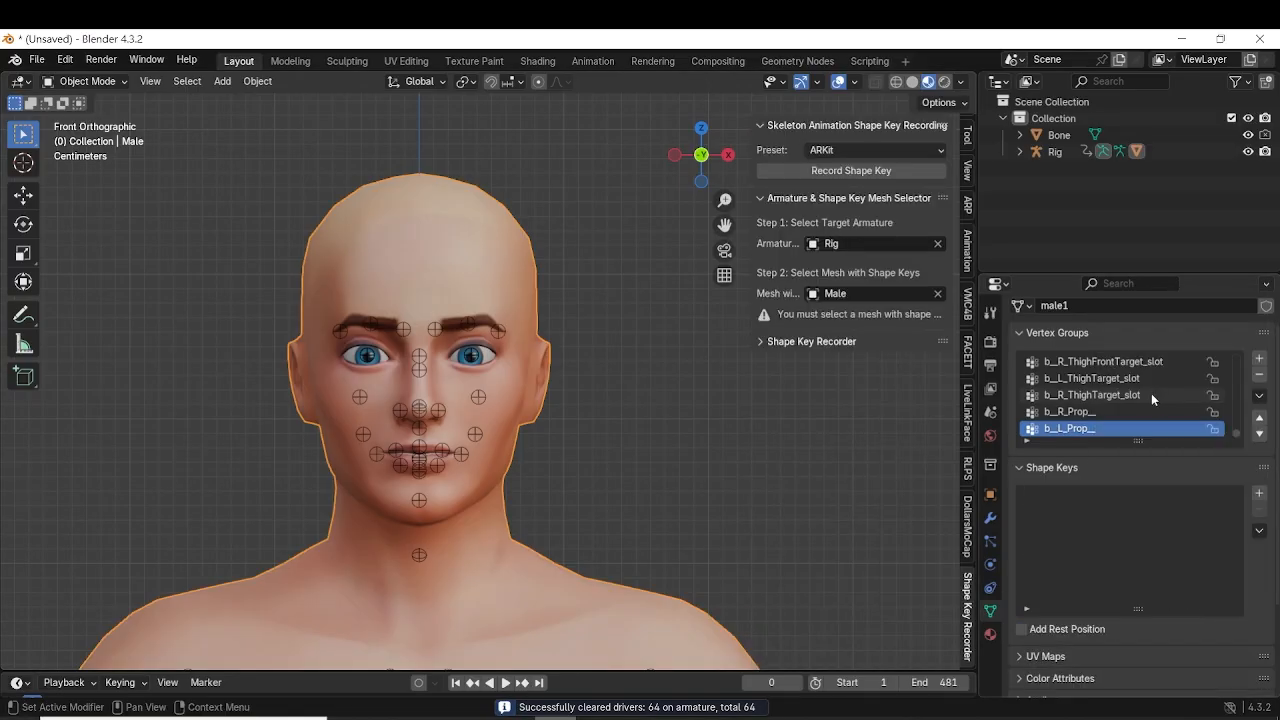
{"action": "left_click", "coordinate": [505, 683]}
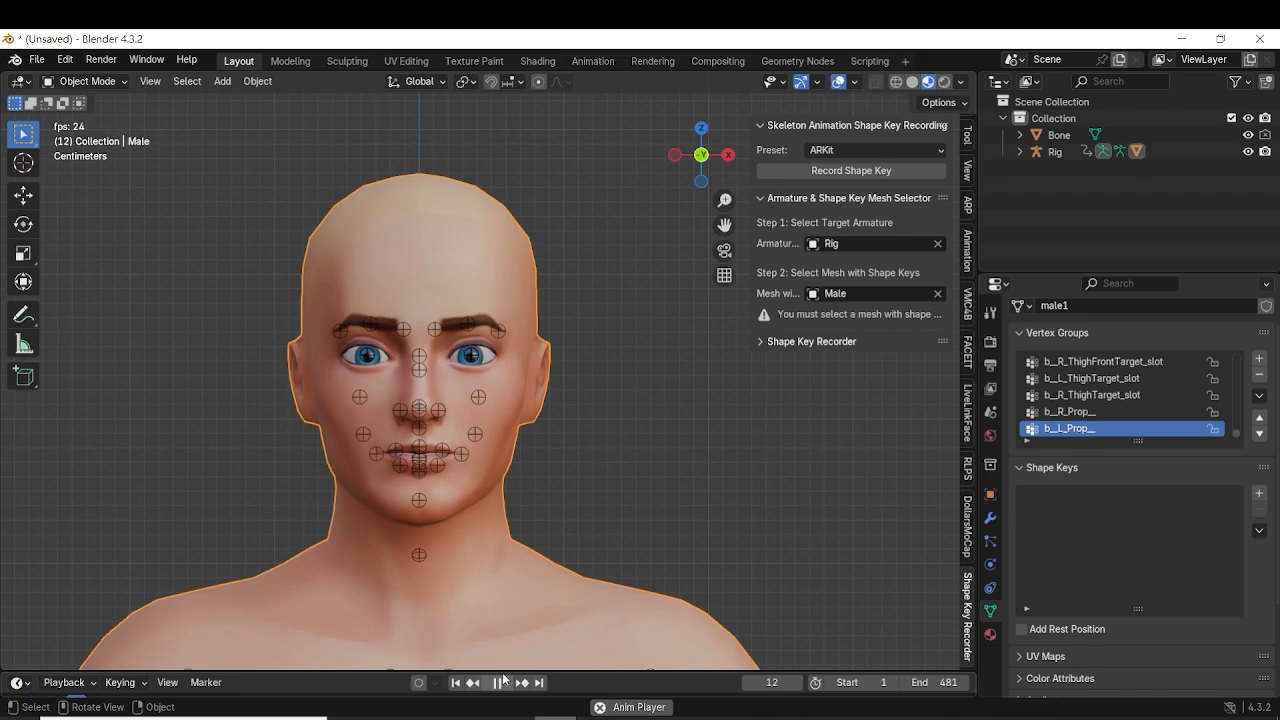